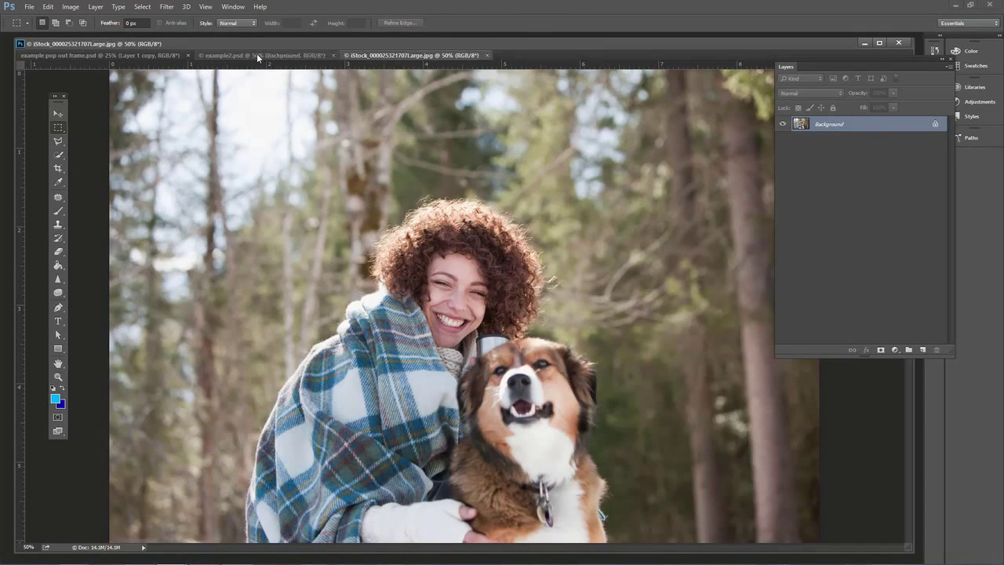
- Compare the finished example2 and pop out frame documents, then return to the woman-and-dog photo
{"action": "left_click", "coordinate": [257, 55]}
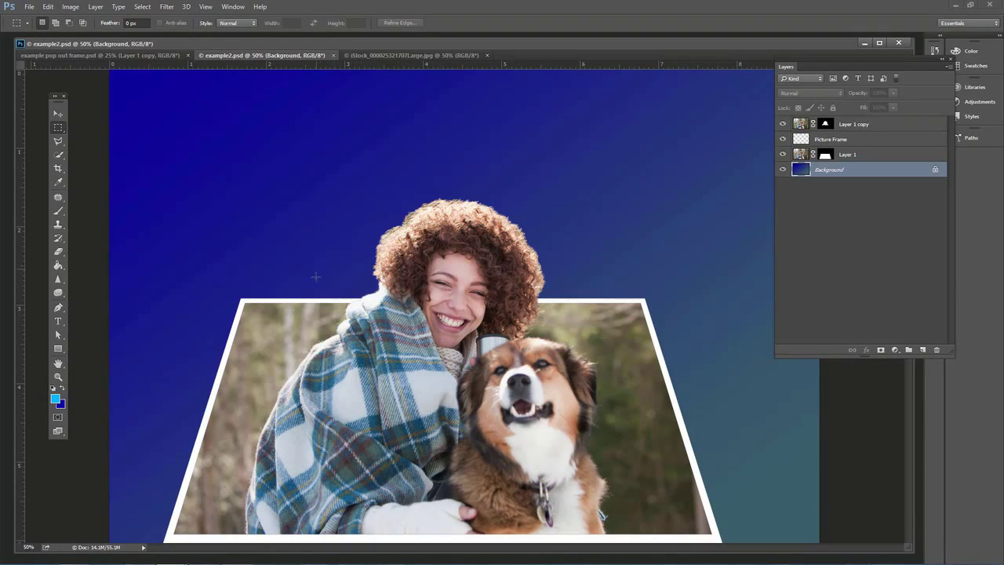
{"action": "left_click", "coordinate": [153, 56]}
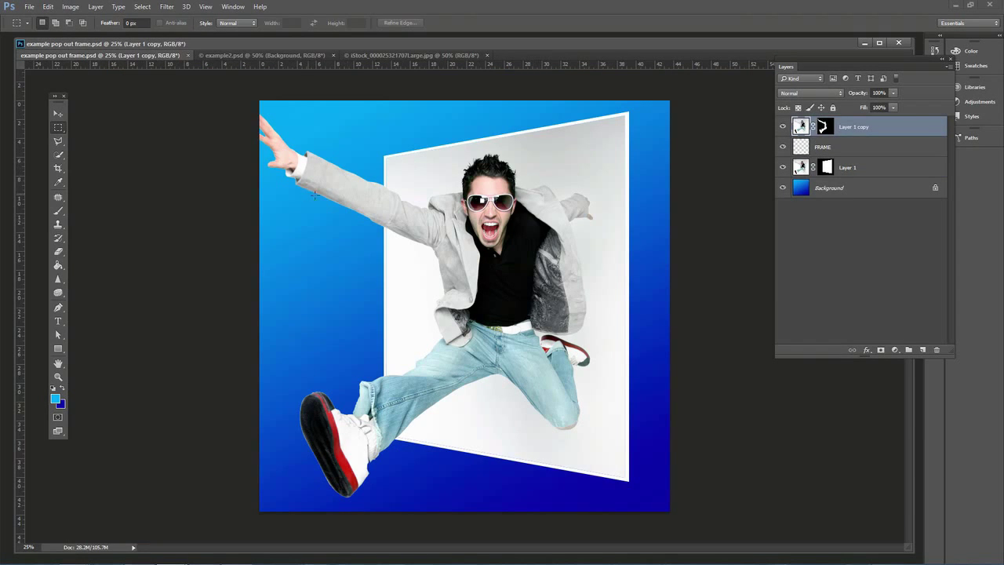
{"action": "left_click", "coordinate": [255, 56]}
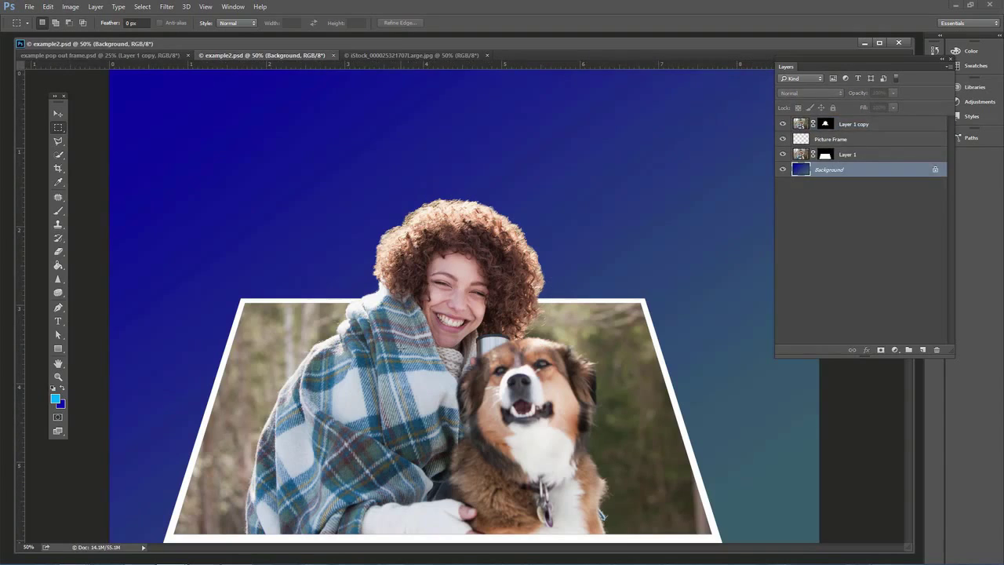
{"action": "left_click", "coordinate": [414, 55]}
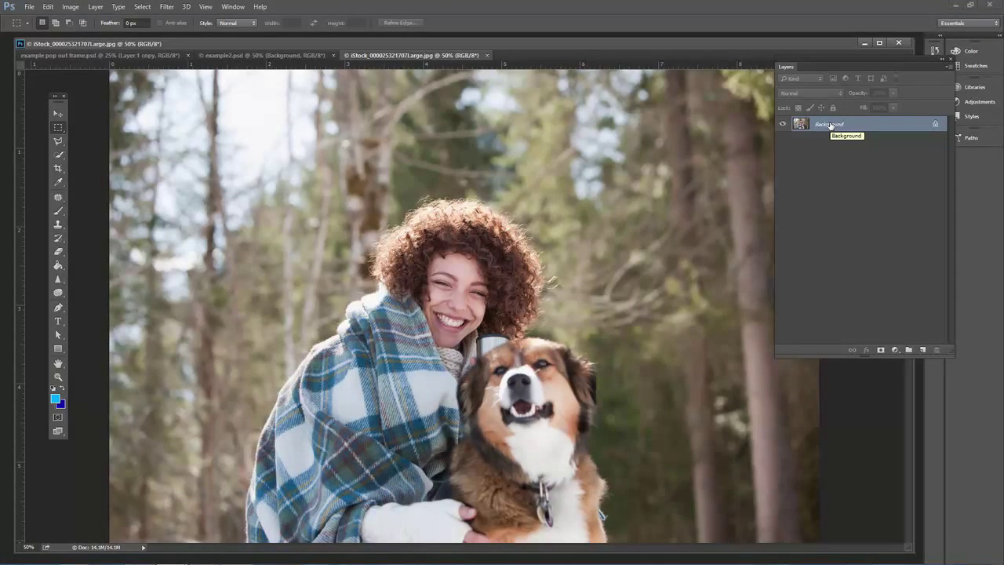
- Duplicate the photo layer twice and fill the Background layer with solid light blue
{"action": "key", "text": "ctrl+j"}
{"action": "key", "text": "ctrl+j"}
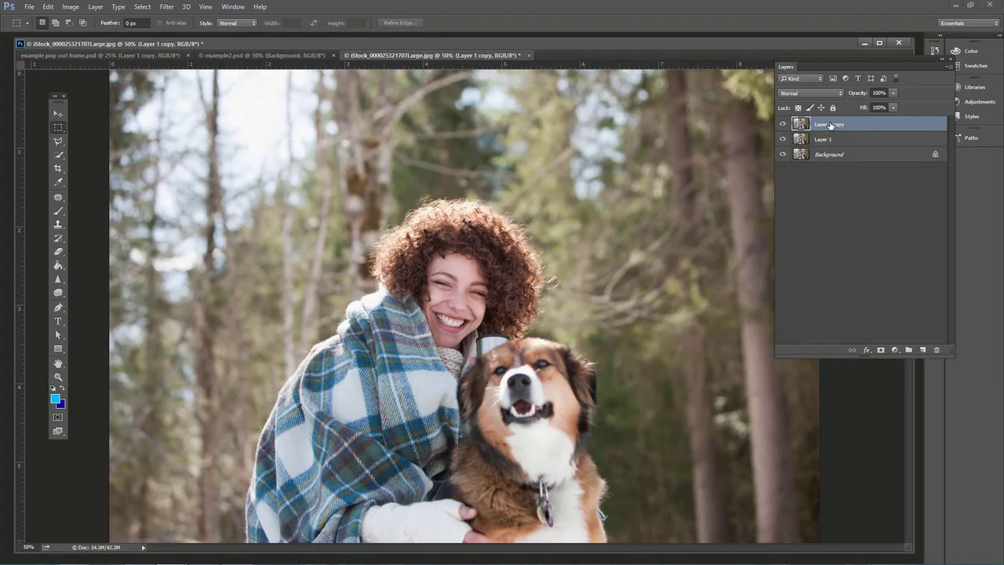
{"action": "left_click", "coordinate": [802, 158]}
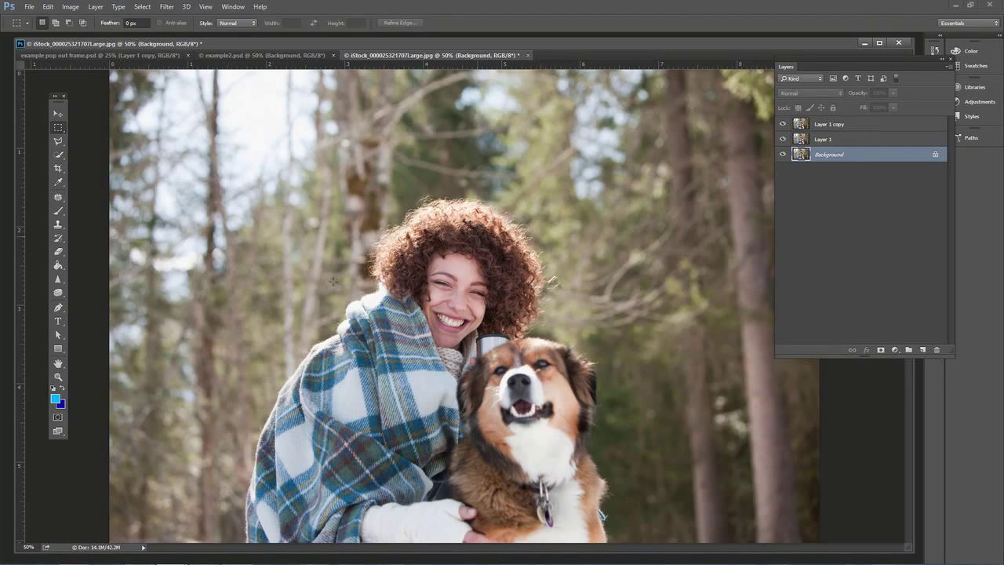
{"action": "left_click", "coordinate": [55, 398]}
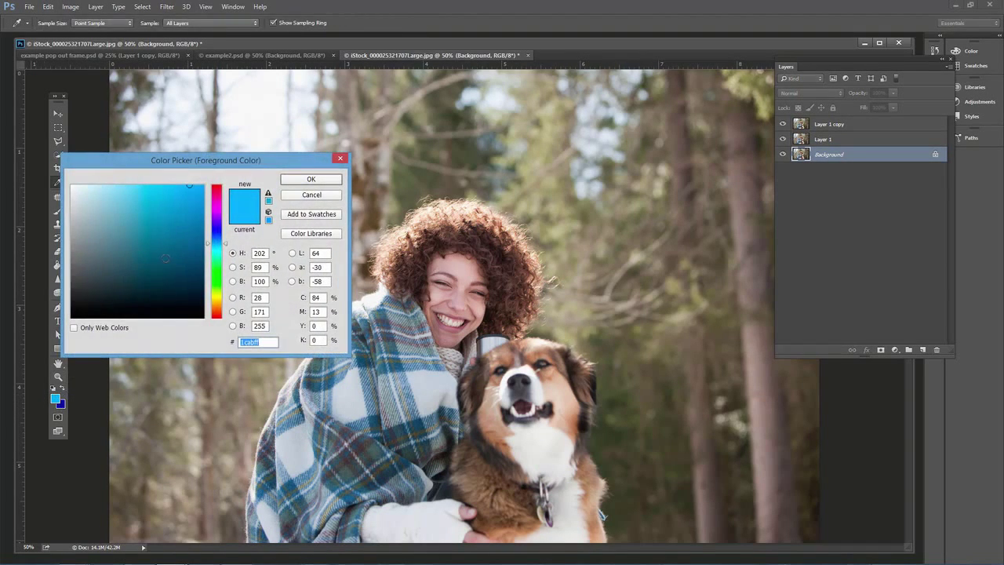
{"action": "left_click", "coordinate": [312, 180]}
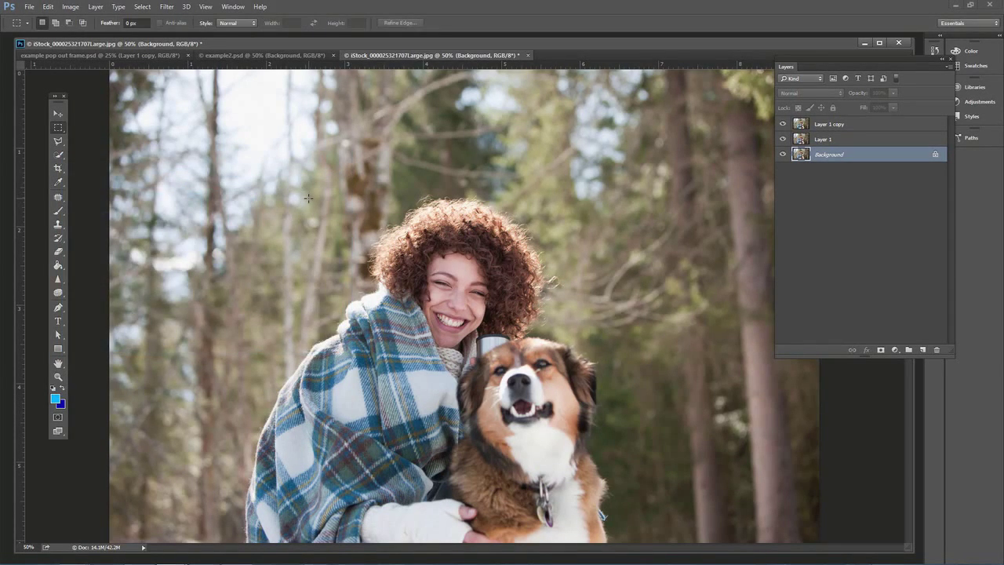
{"action": "key", "text": "alt+BackSpace"}
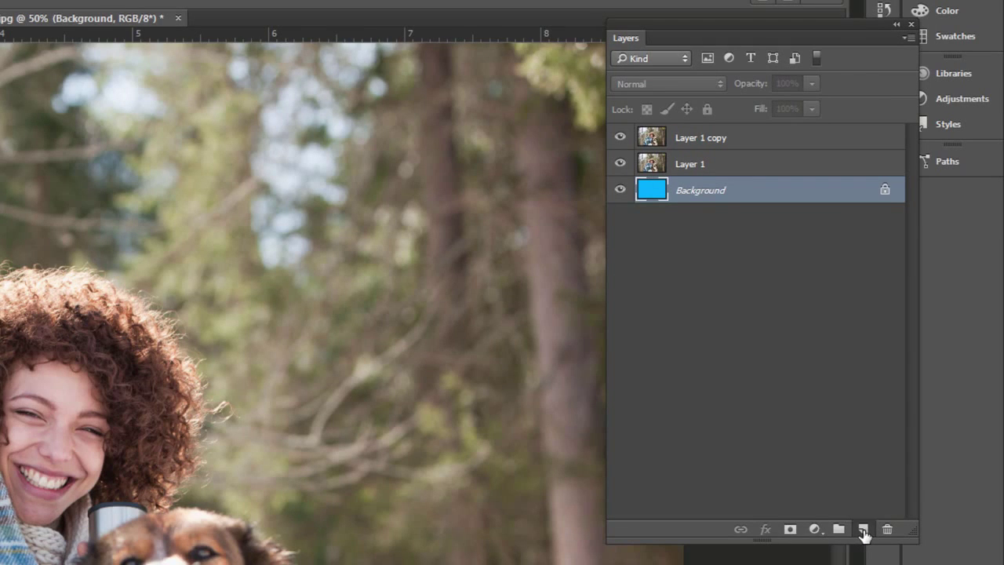
- Add a new empty Layer 2 between Layer 1 copy and Layer 1 and make it active
{"action": "left_click", "coordinate": [862, 530]}
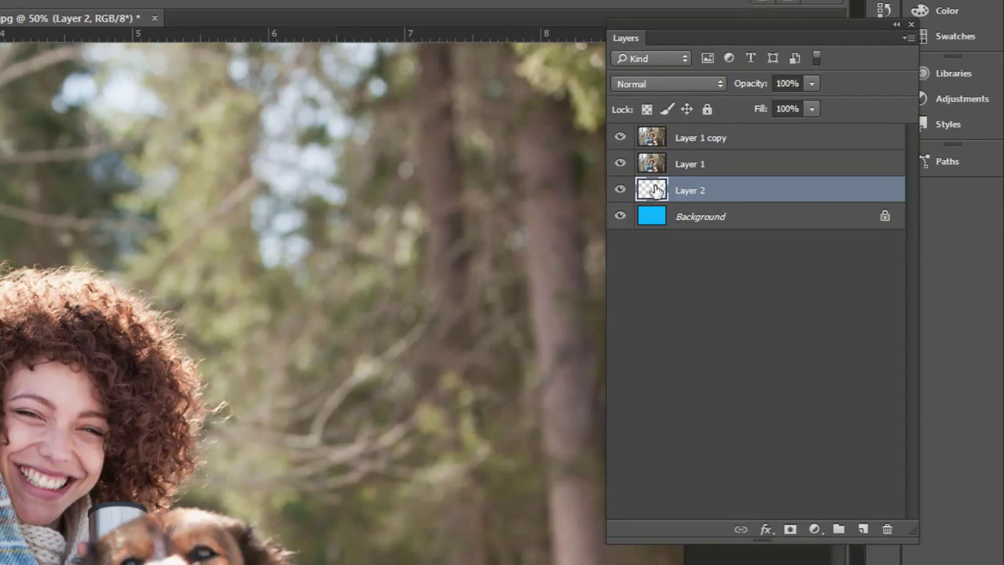
{"action": "left_click_drag", "start_coordinate": [657, 190], "coordinate": [668, 146]}
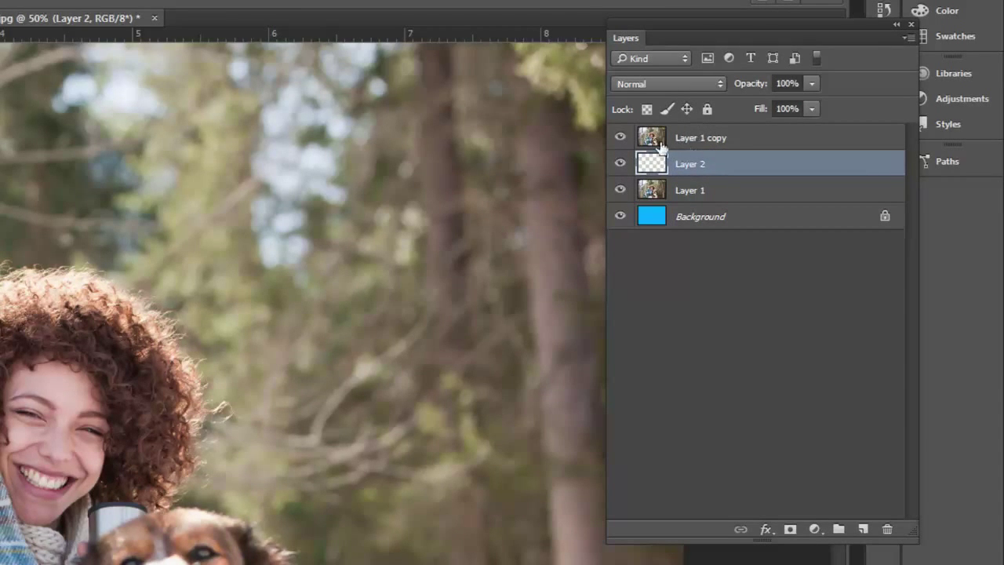
{"action": "left_click", "coordinate": [651, 198]}
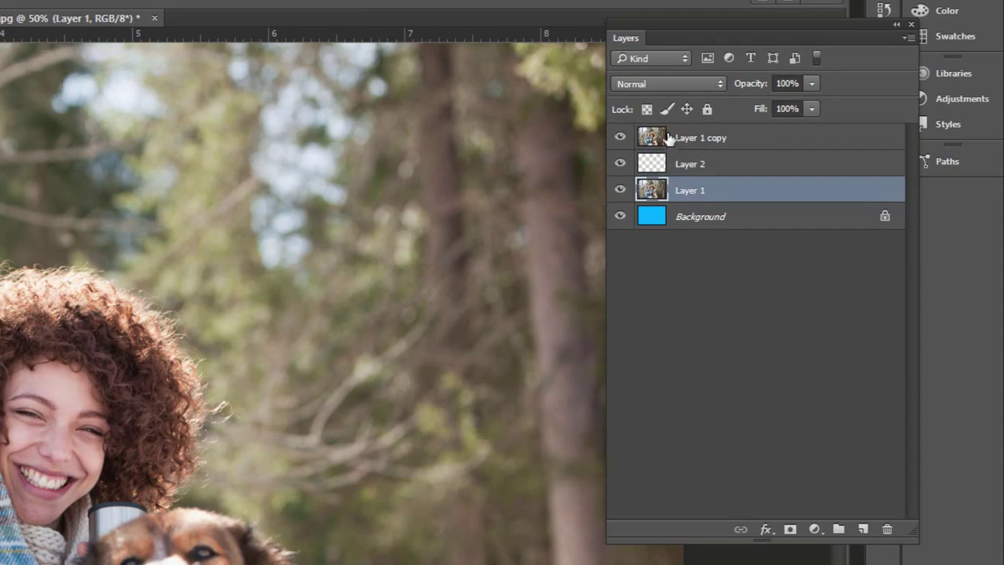
{"action": "left_click", "coordinate": [666, 138]}
{"action": "left_click", "coordinate": [657, 171]}
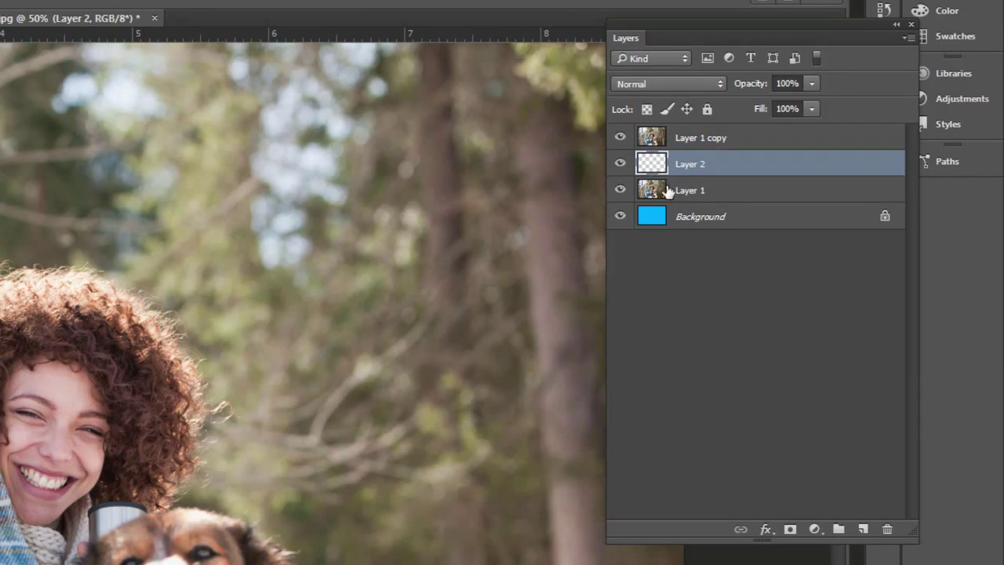
{"action": "left_click", "coordinate": [642, 222]}
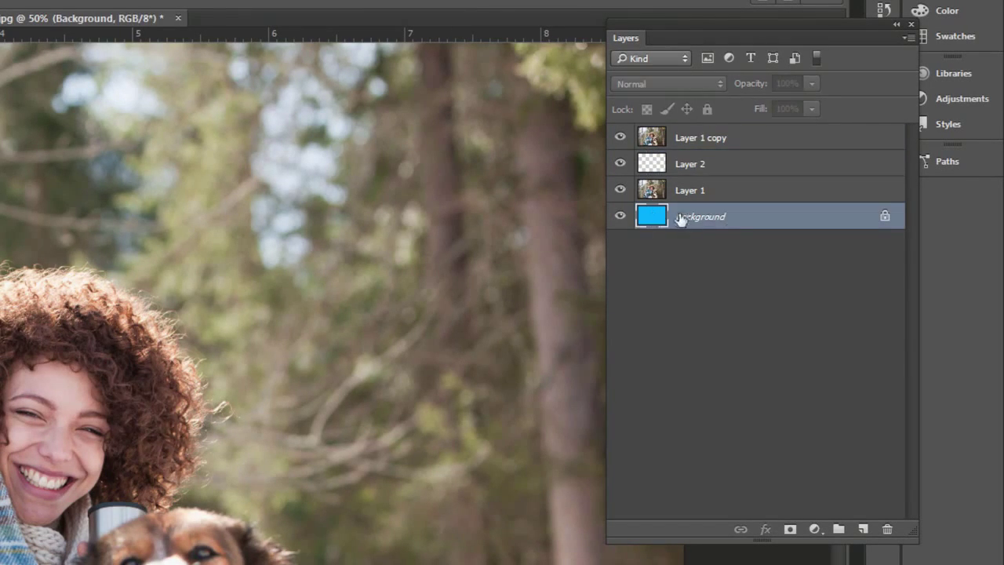
{"action": "left_click", "coordinate": [657, 171]}
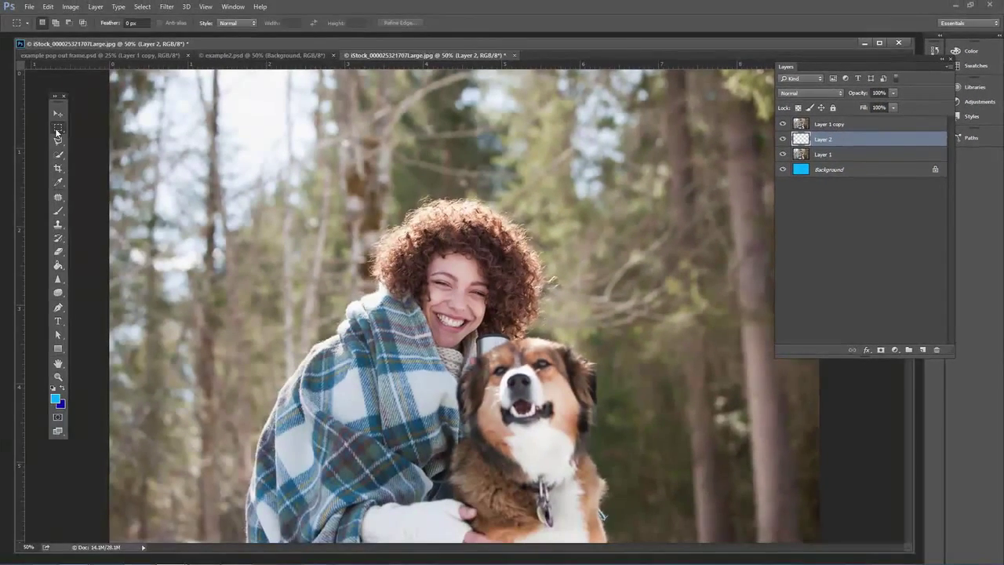
- Draw a rectangular marquee selection around the lower part of the woman and dog
{"action": "left_click", "coordinate": [57, 132]}
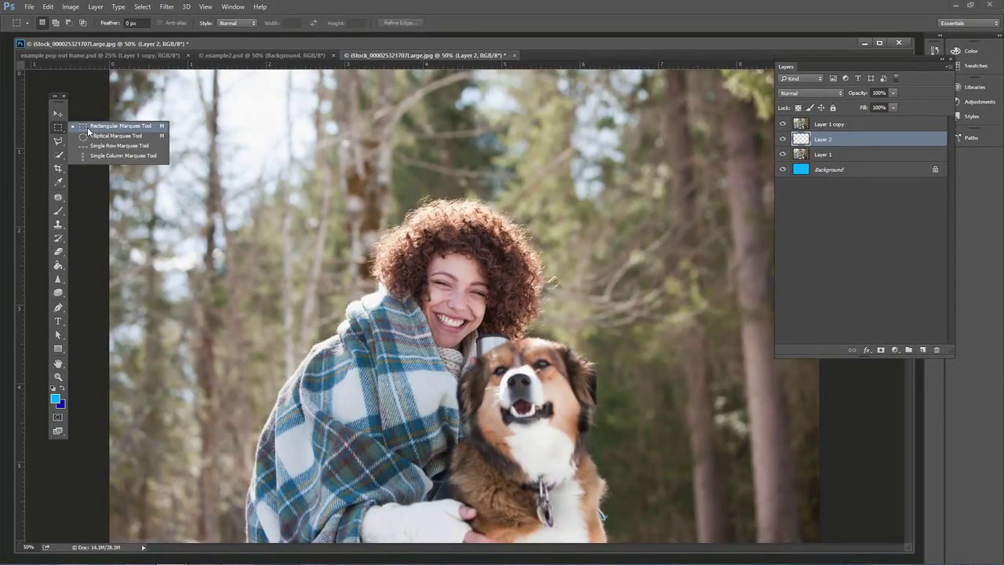
{"action": "left_click", "coordinate": [89, 130]}
{"action": "left_click_drag", "start_coordinate": [207, 298], "coordinate": [649, 542]}
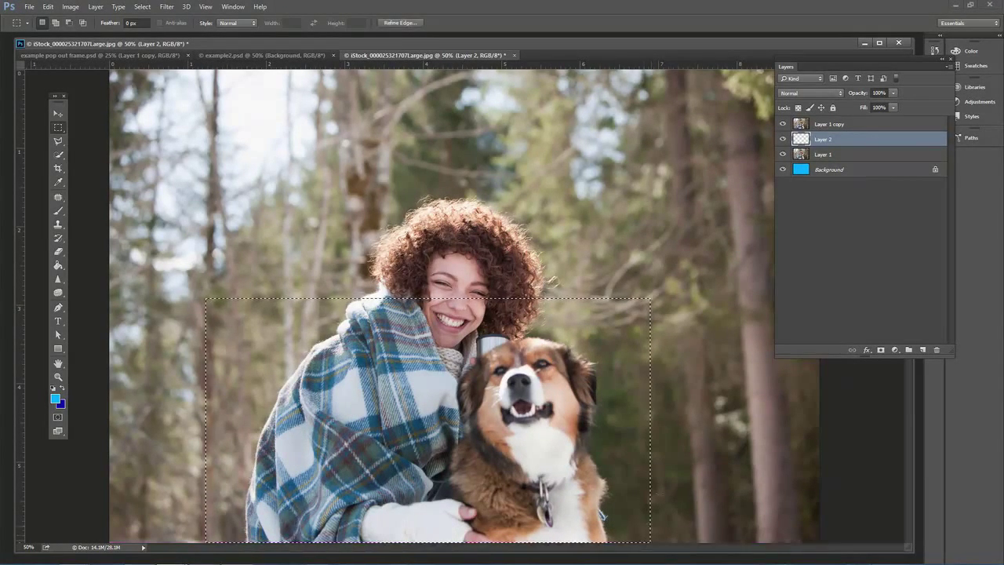
{"action": "left_click_drag", "start_coordinate": [654, 417], "coordinate": [652, 418]}
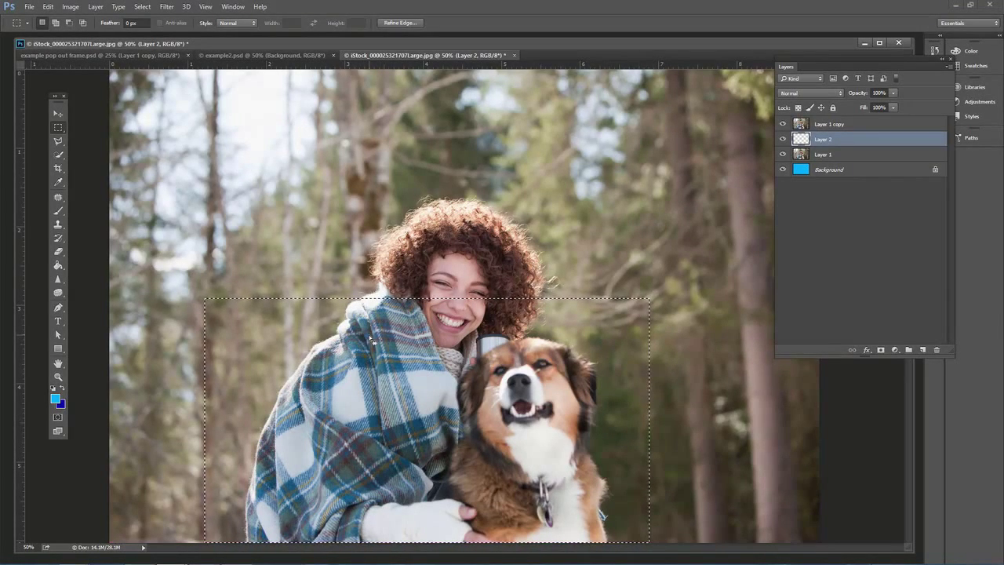
{"action": "left_click", "coordinate": [48, 6]}
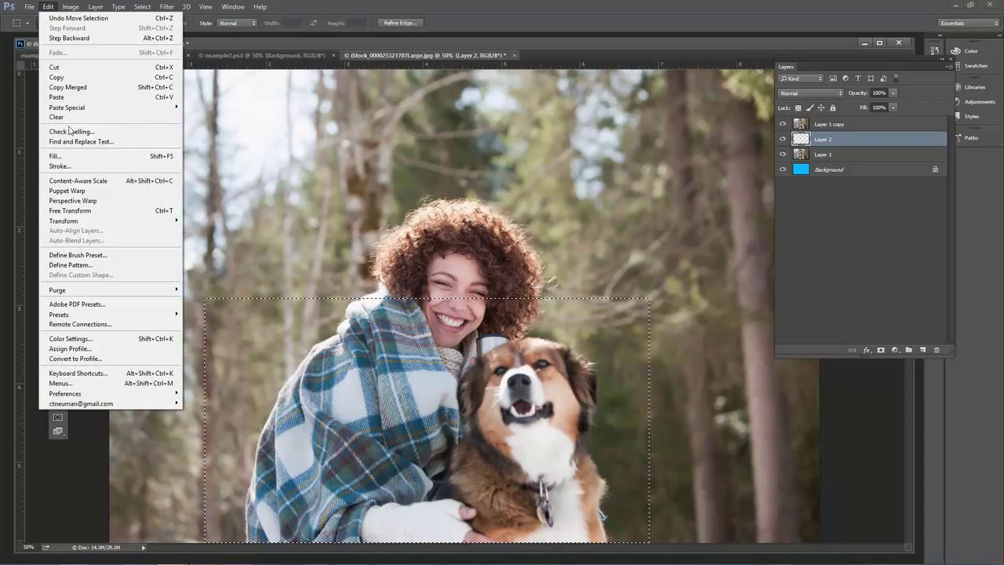
- Stroke the selection on Layer 2 with a 30 px white border, location Inside
{"action": "left_click", "coordinate": [84, 166]}
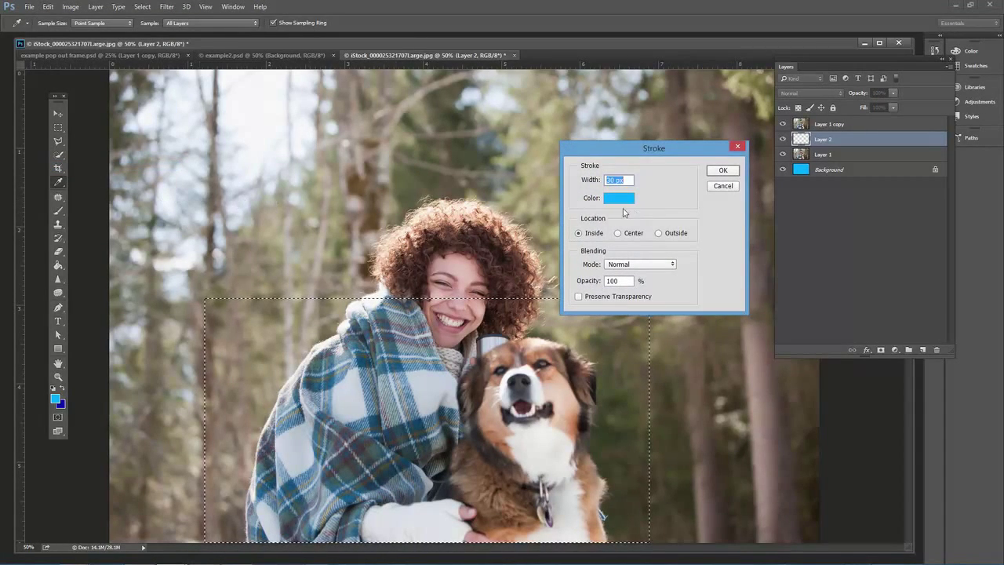
{"action": "left_click", "coordinate": [612, 199]}
{"action": "left_click", "coordinate": [72, 186]}
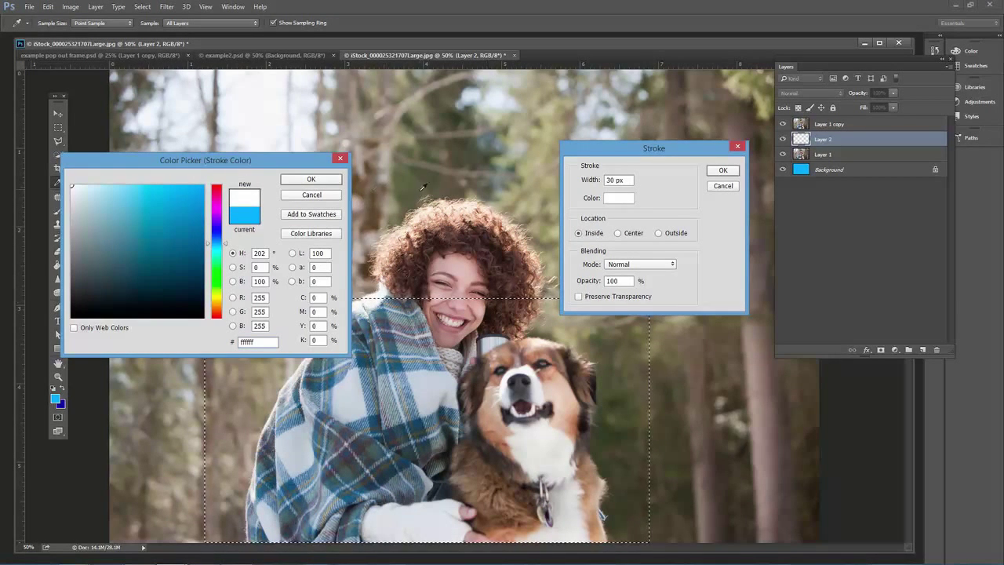
{"action": "left_click", "coordinate": [311, 179]}
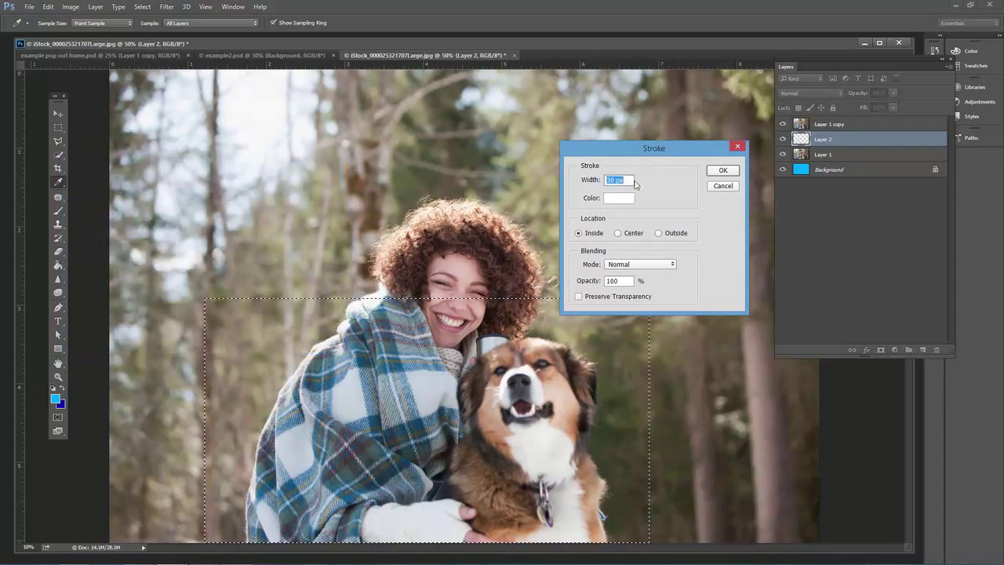
{"action": "left_click", "coordinate": [610, 180]}
{"action": "left_click", "coordinate": [721, 187]}
- Hide Layer 1 copy, then perspective-distort the frame: pinch the top edge inward, spread the bottom wider
{"action": "left_click", "coordinate": [782, 124]}
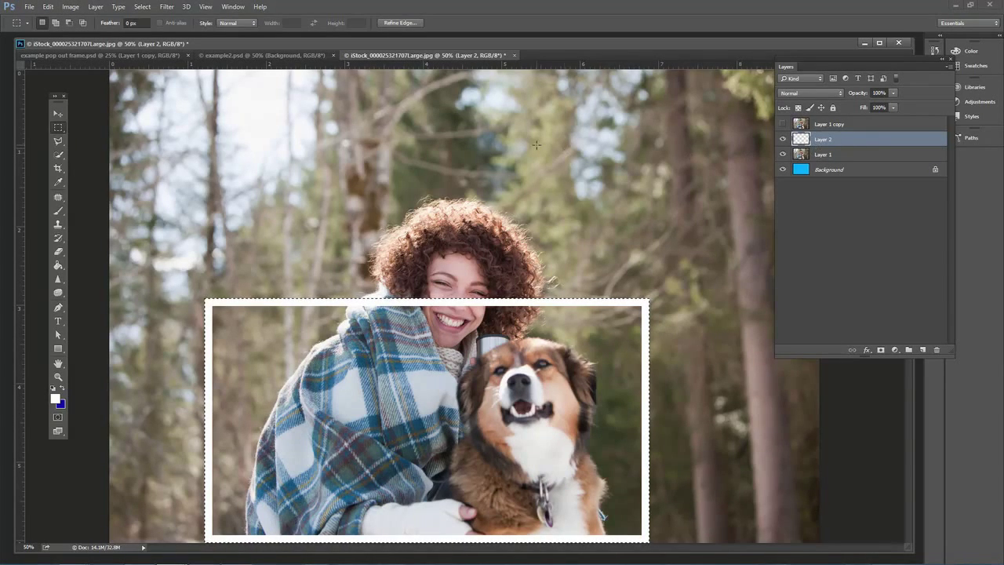
{"action": "left_click", "coordinate": [48, 7]}
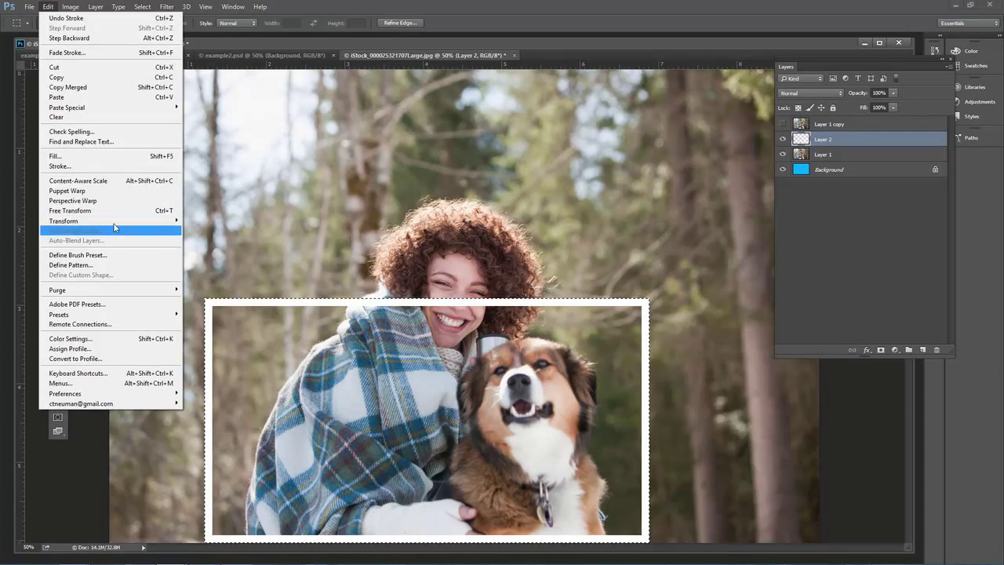
{"action": "mouse_move", "coordinate": [117, 220]}
{"action": "left_click", "coordinate": [213, 277]}
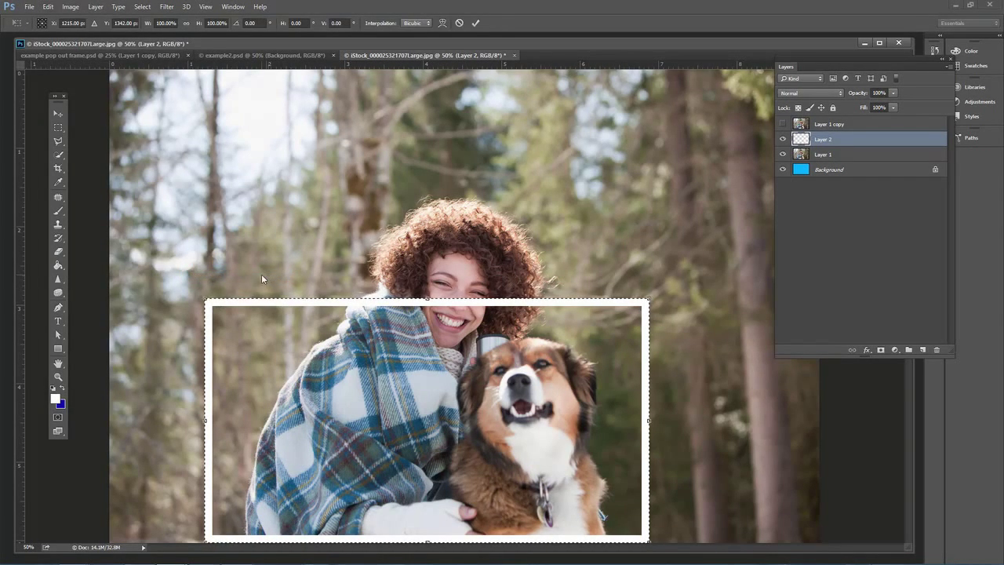
{"action": "left_click_drag", "start_coordinate": [207, 300], "coordinate": [245, 304]}
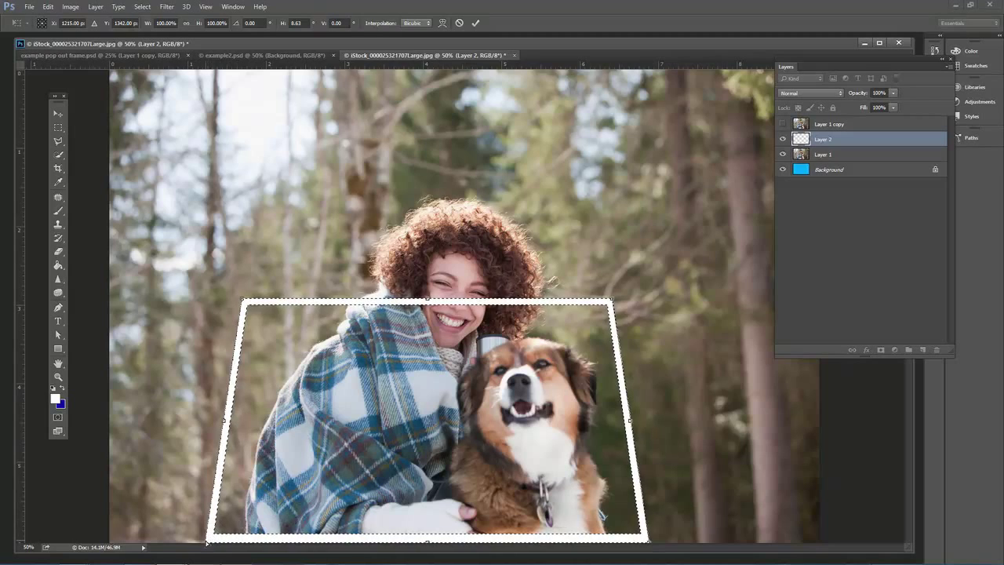
{"action": "left_click_drag", "start_coordinate": [207, 539], "coordinate": [171, 536]}
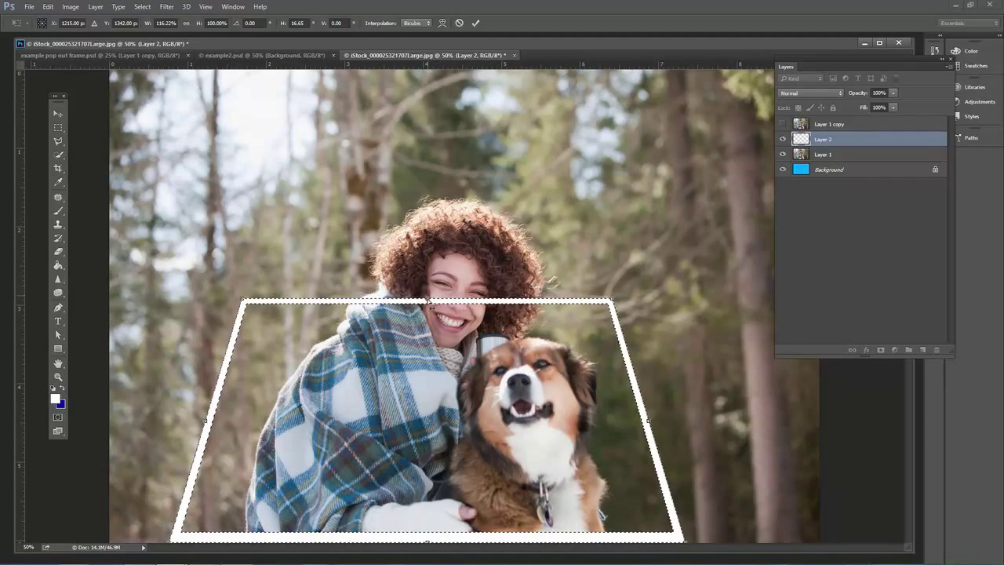
- Commit the perspective, then Free Transform the frame to lower its top edge to the dog's muzzle
{"action": "key", "text": "Return"}
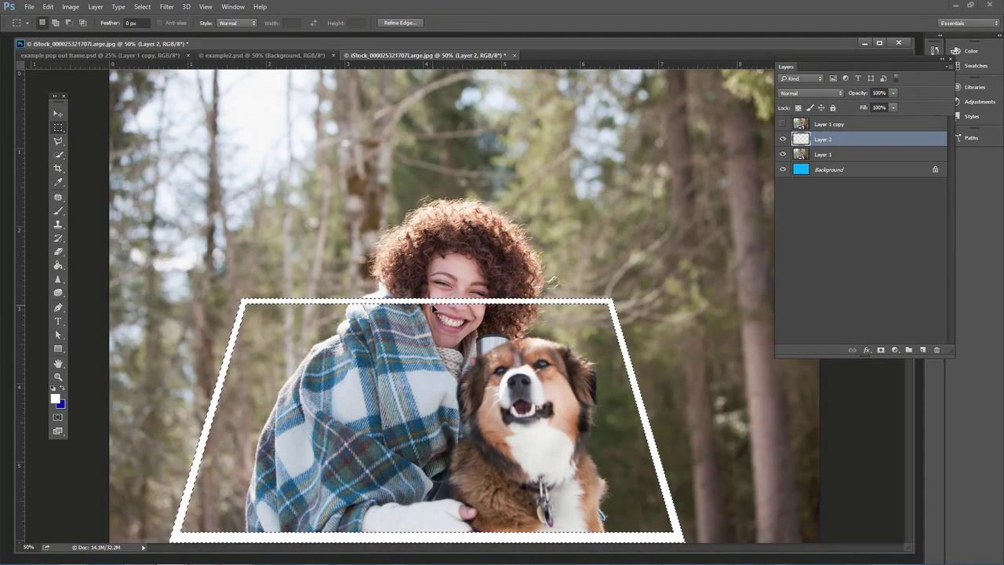
{"action": "left_click", "coordinate": [47, 8]}
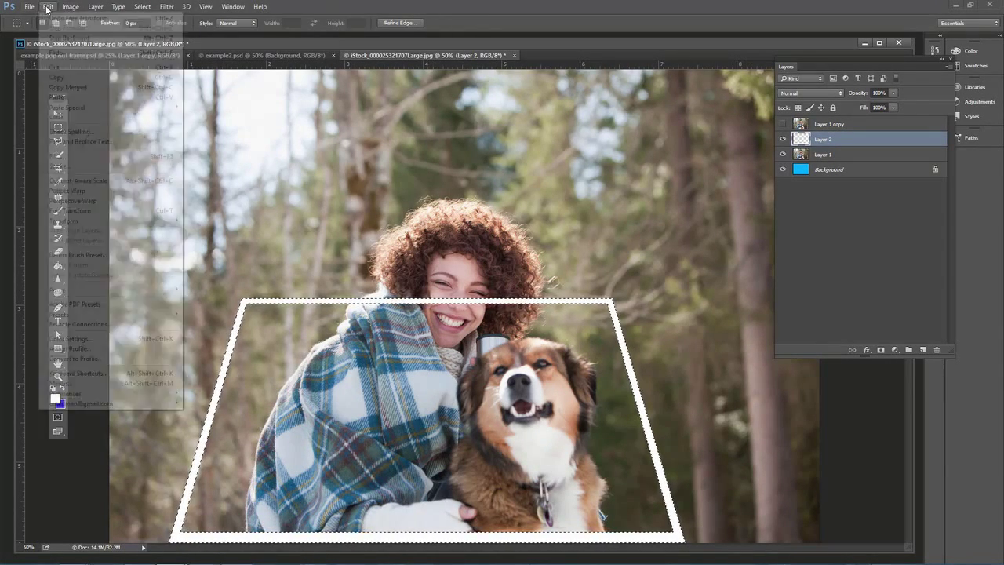
{"action": "left_click", "coordinate": [69, 210]}
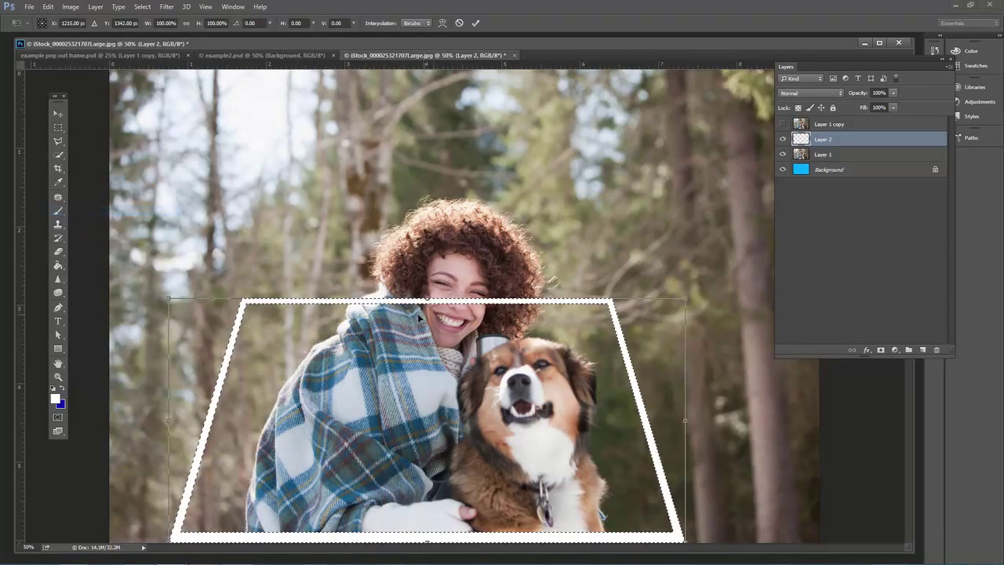
{"action": "mouse_move", "coordinate": [428, 299]}
{"action": "left_mouse_down"}
{"action": "mouse_move", "coordinate": [428, 286]}
{"action": "mouse_move", "coordinate": [428, 306]}
{"action": "left_mouse_up"}
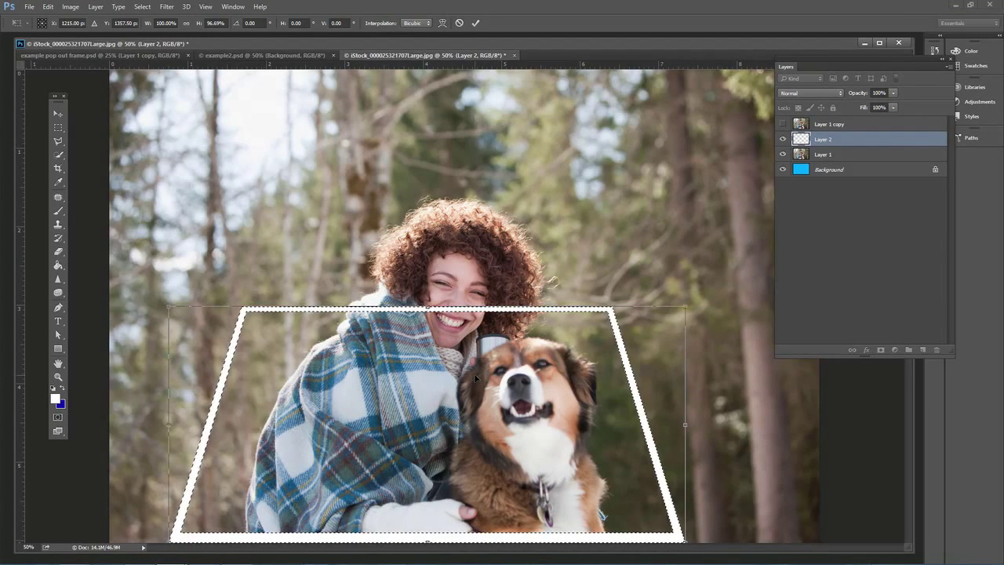
{"action": "left_click_drag", "start_coordinate": [429, 307], "coordinate": [433, 375]}
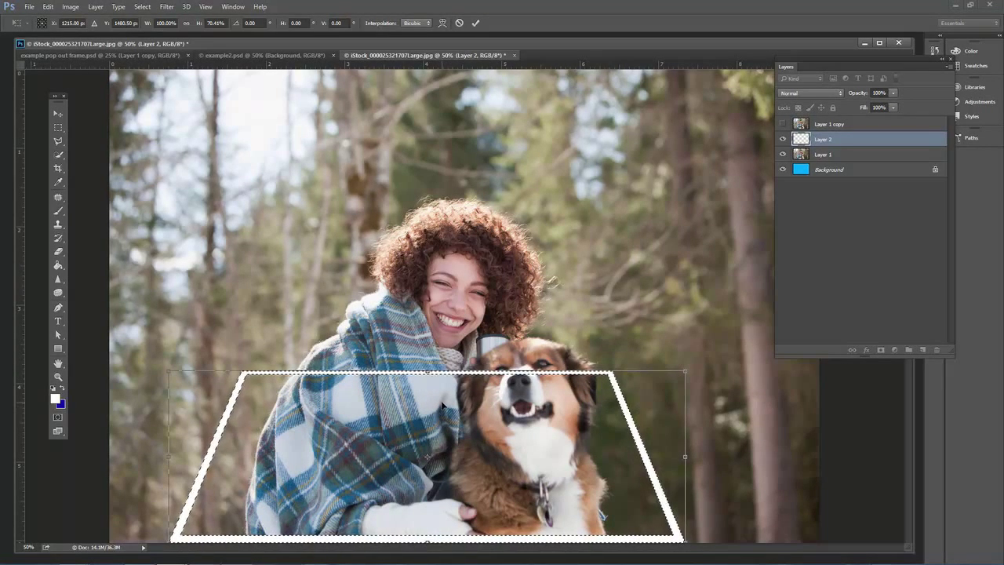
{"action": "key", "text": "Return"}
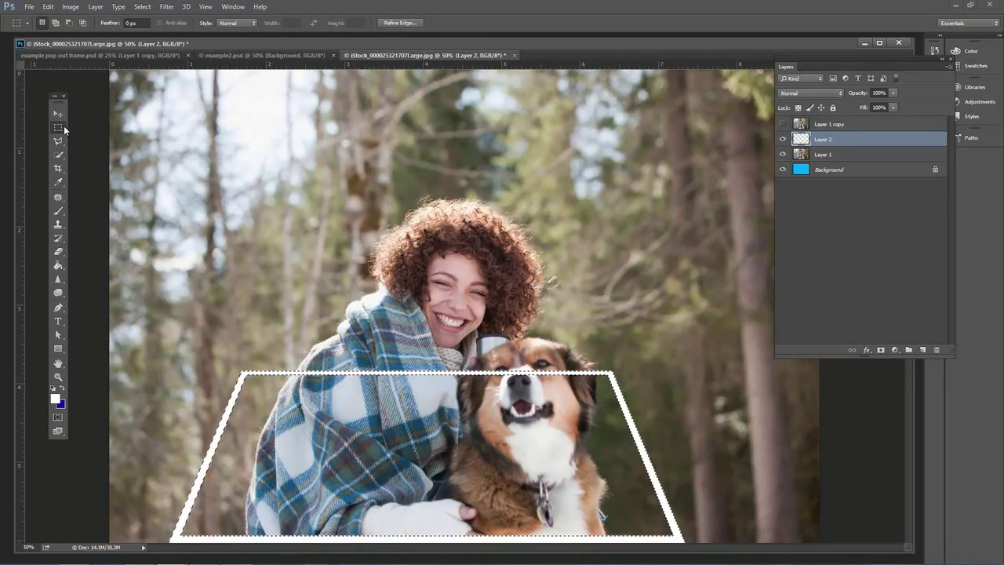
- Glance at the example2 and pop out frame samples, then return to the woman-and-dog photo
{"action": "left_click", "coordinate": [272, 55]}
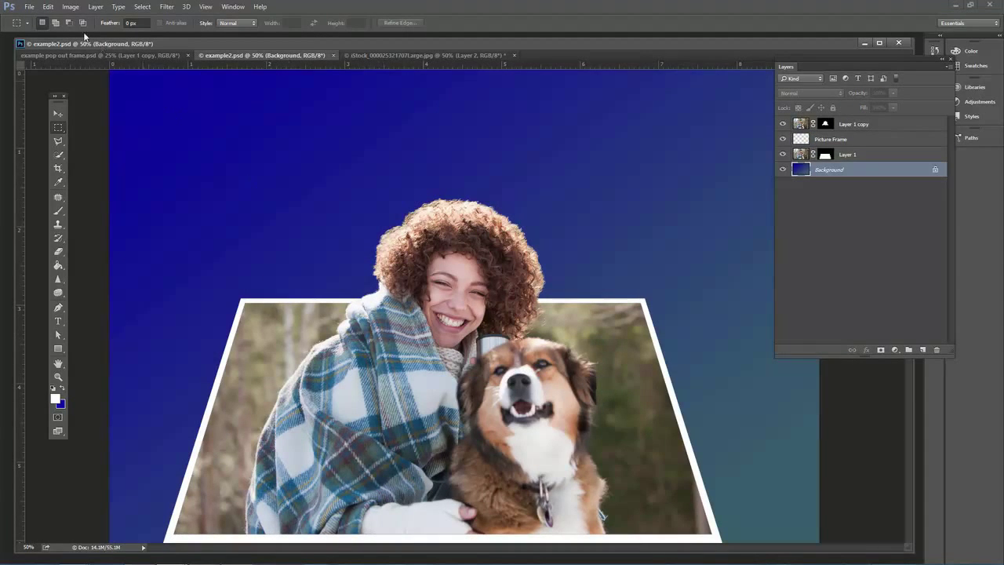
{"action": "left_click", "coordinate": [110, 56]}
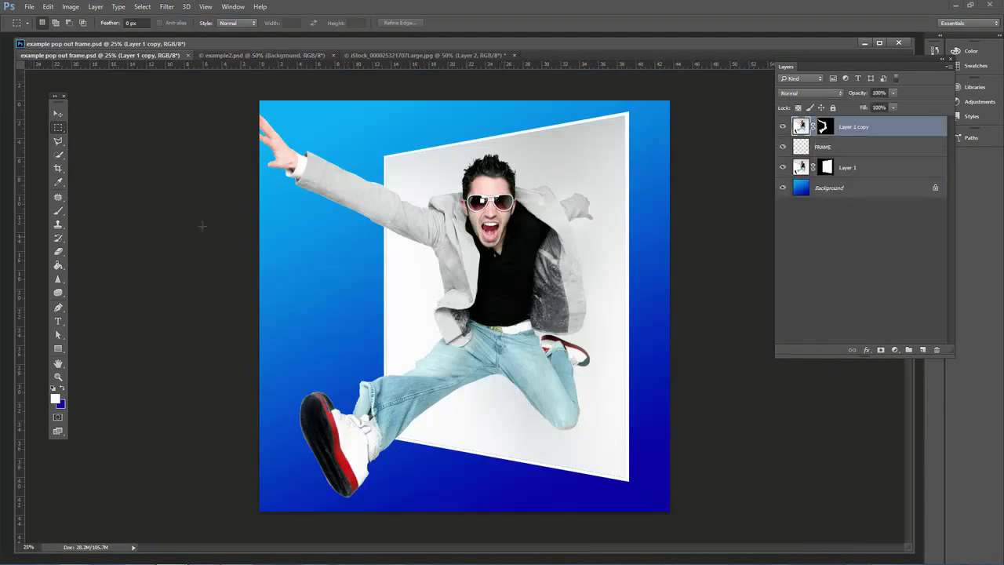
{"action": "left_click", "coordinate": [391, 56]}
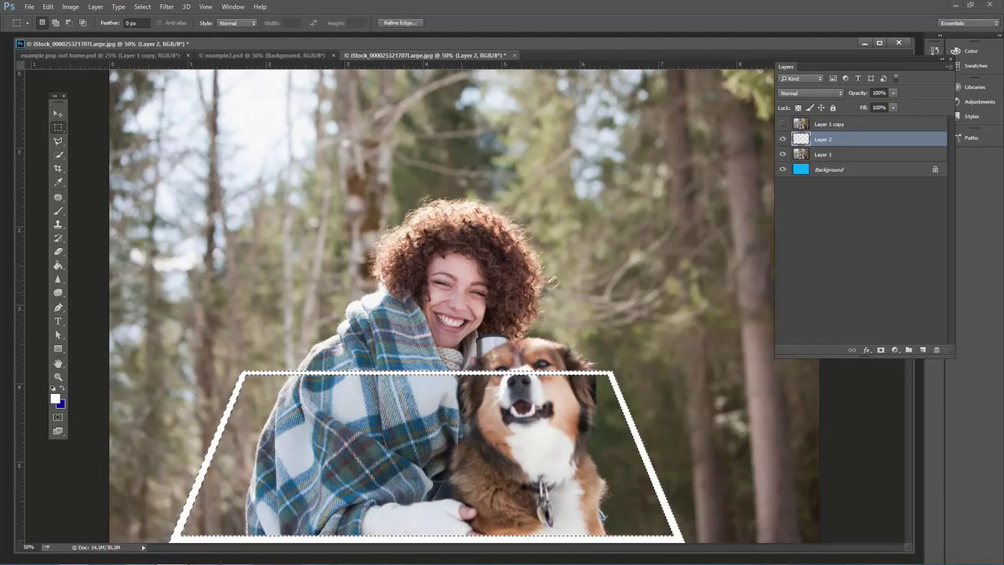
- Deselect, then load Layer 2's frame pixels as the selection
{"action": "key", "text": "ctrl+d"}
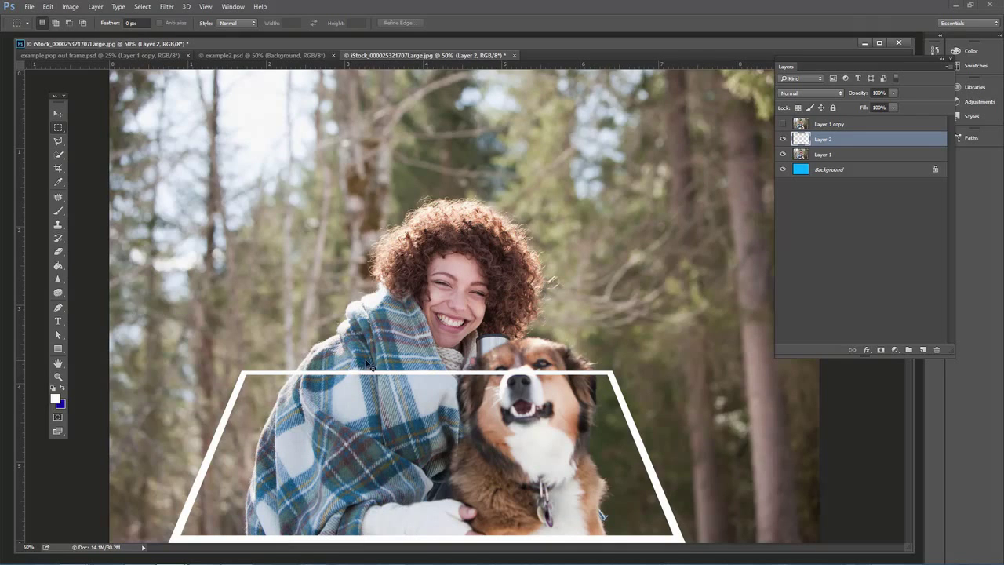
{"action": "left_click", "coordinate": [801, 143], "text": "ctrl"}
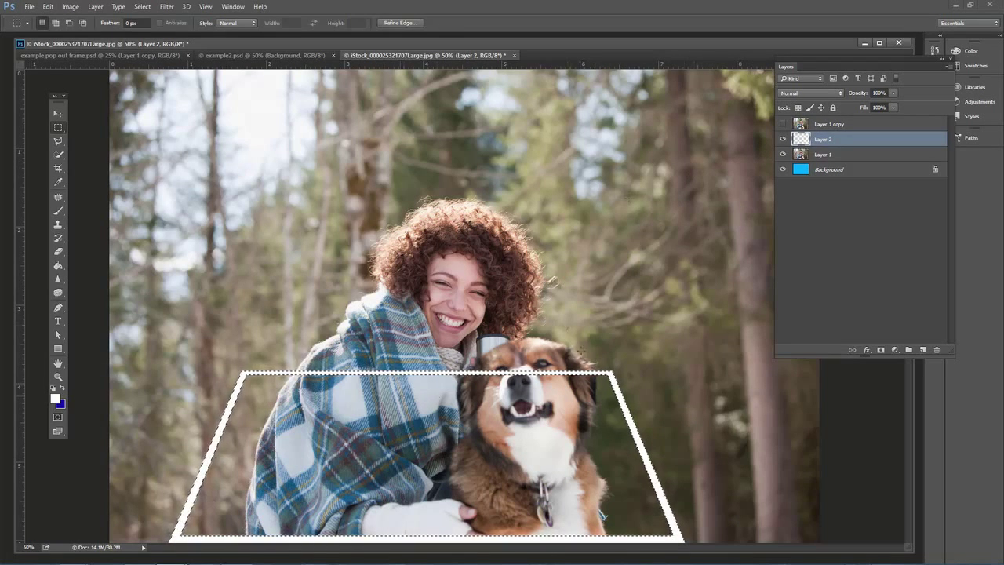
{"action": "double_click", "coordinate": [827, 140]}
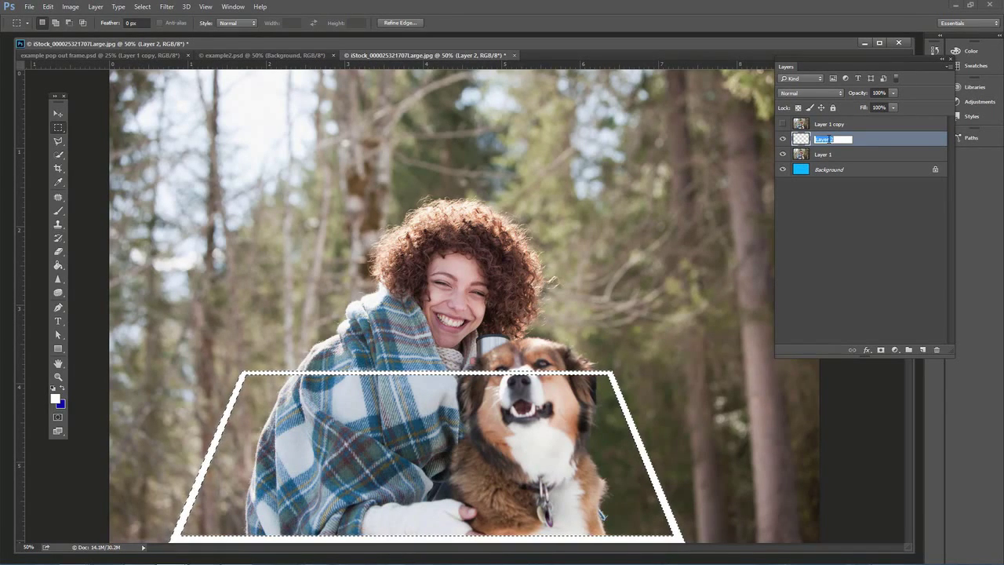
- Name the frame layer 'picture frame', invert the selection, and enter Quick Mask mode
{"action": "type", "text": "picture frame"}
{"action": "key", "text": "Return"}
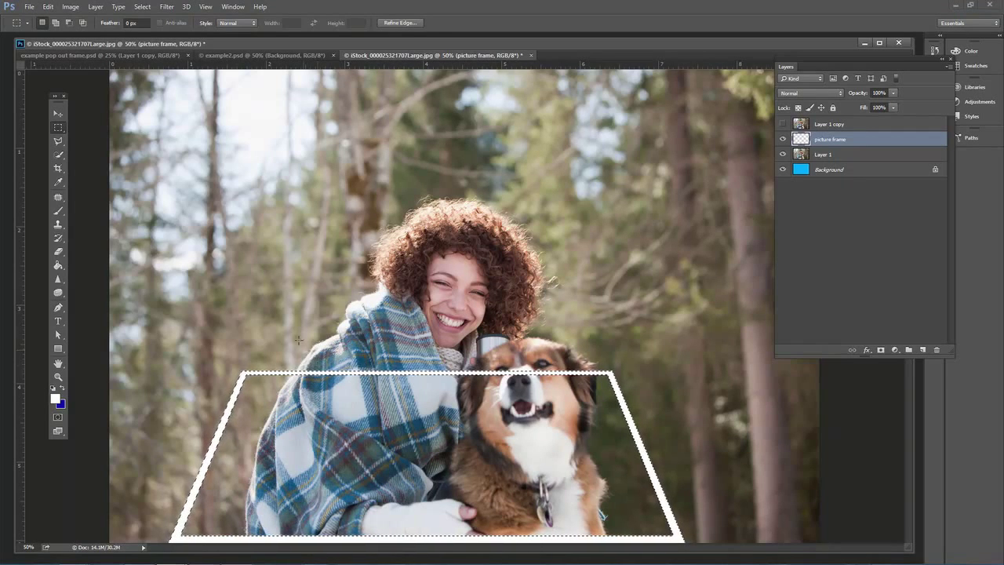
{"action": "left_click", "coordinate": [144, 7]}
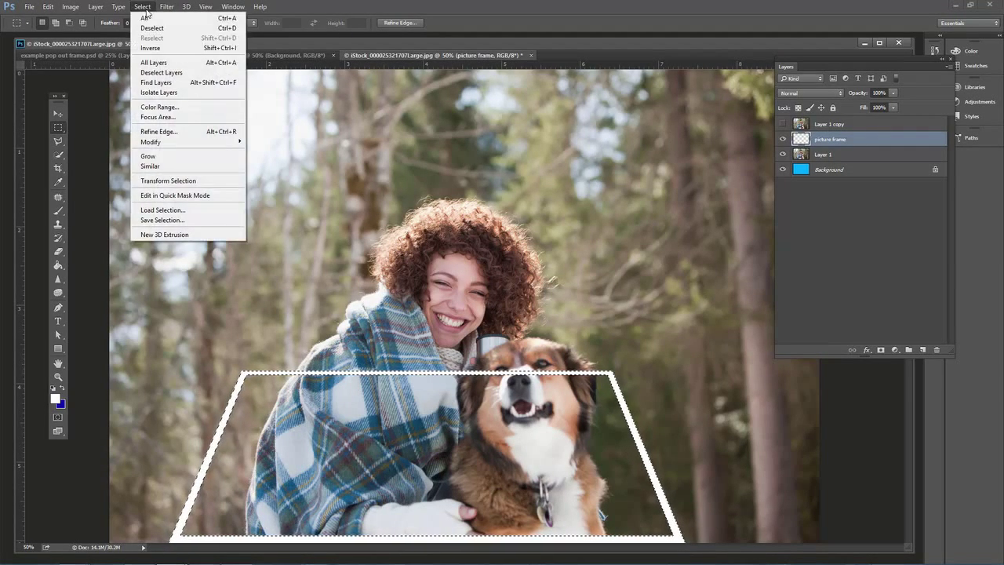
{"action": "left_click", "coordinate": [223, 49]}
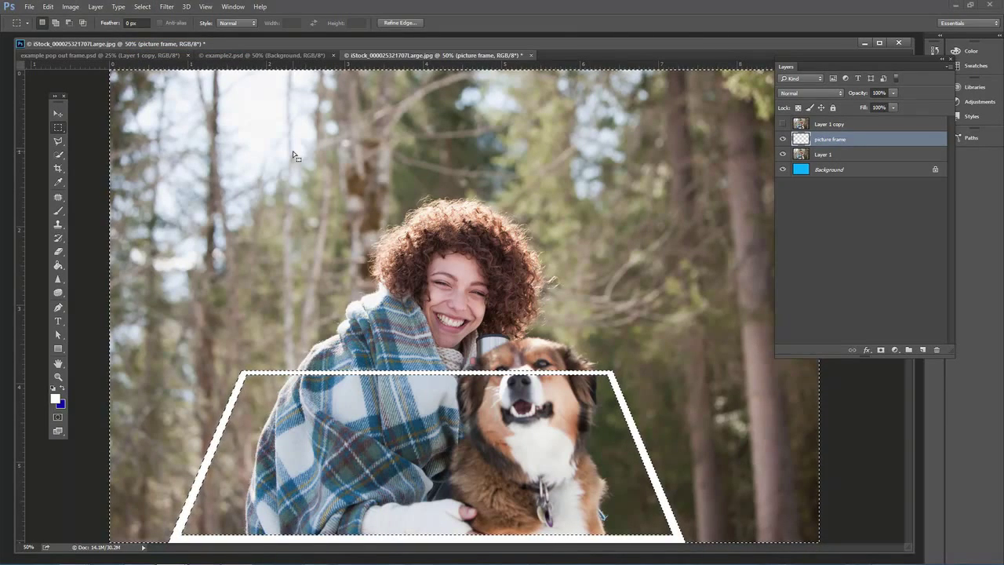
{"action": "key", "text": "q"}
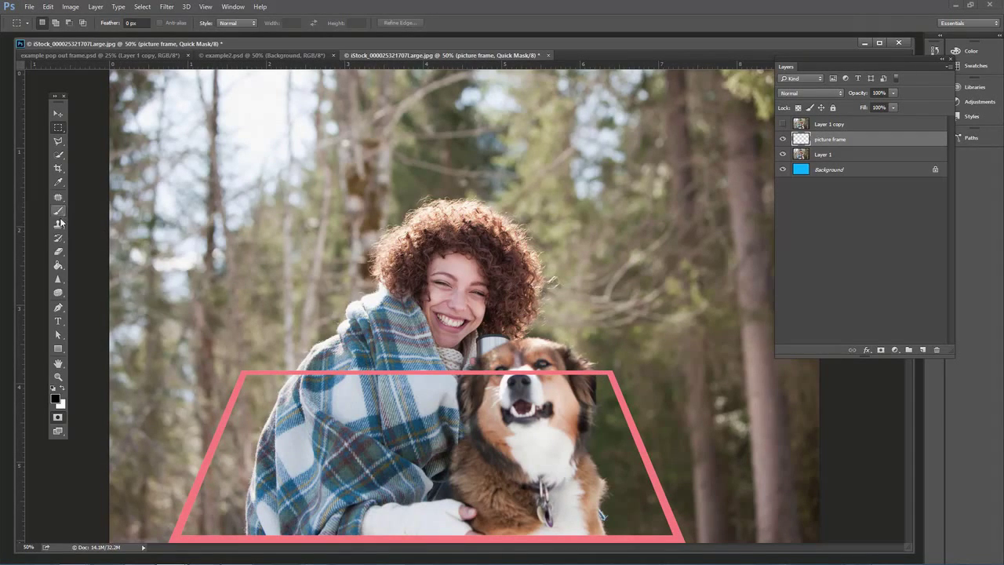
- Paint Bucket fill outside the frame in Quick Mask, then exit to select only the frame's inner opening
{"action": "right_click", "coordinate": [57, 267]}
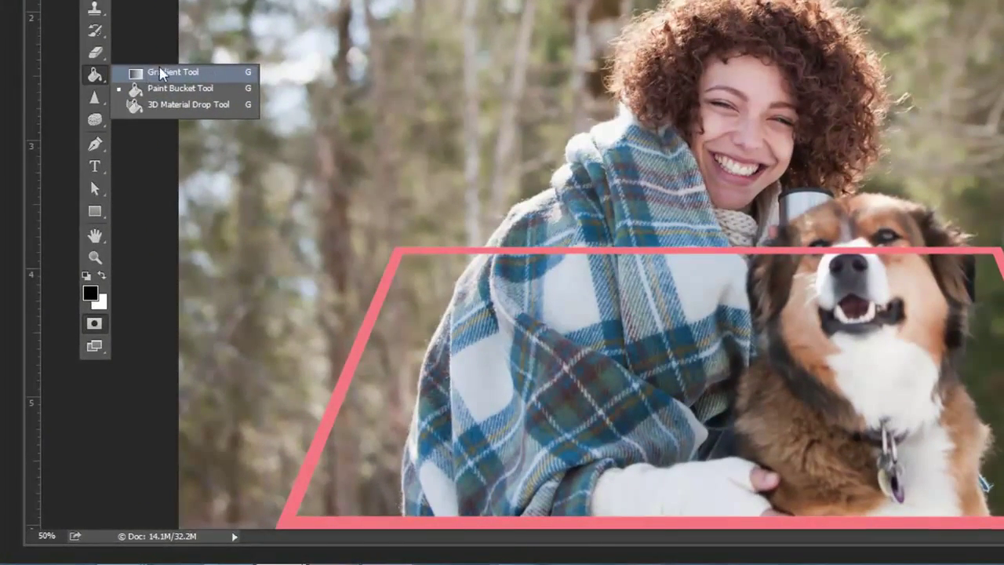
{"action": "left_click", "coordinate": [168, 88]}
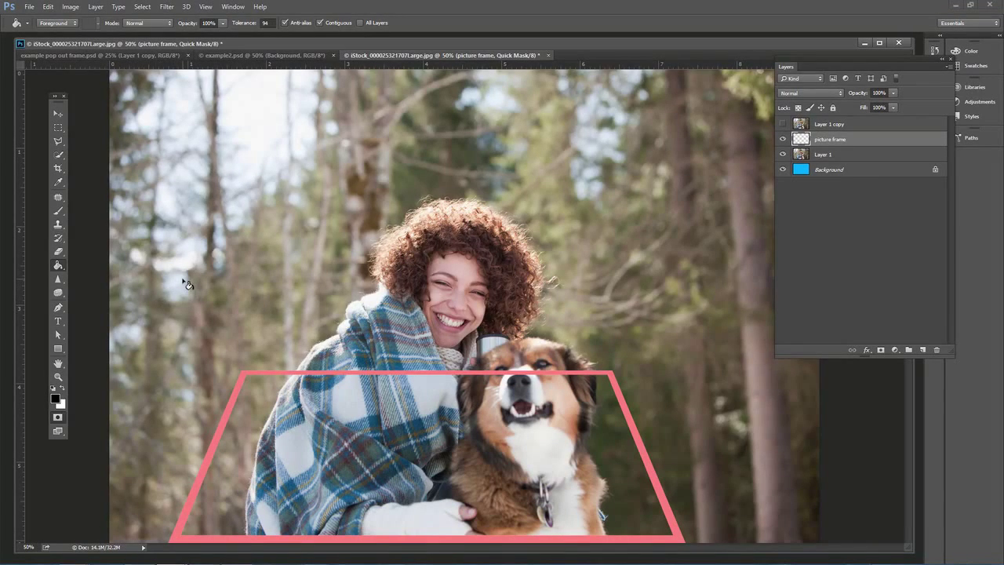
{"action": "left_click", "coordinate": [189, 285]}
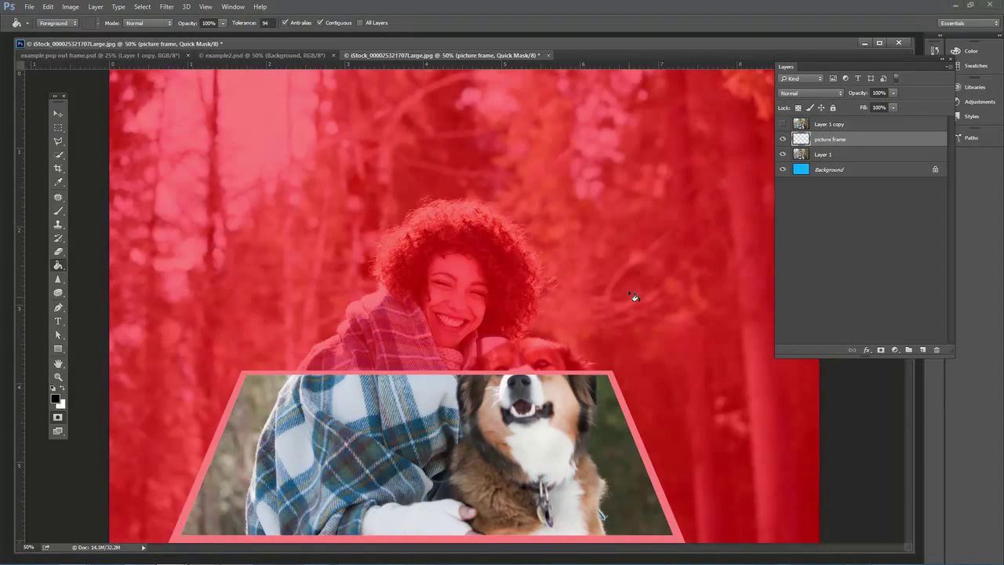
{"action": "key", "text": "q"}
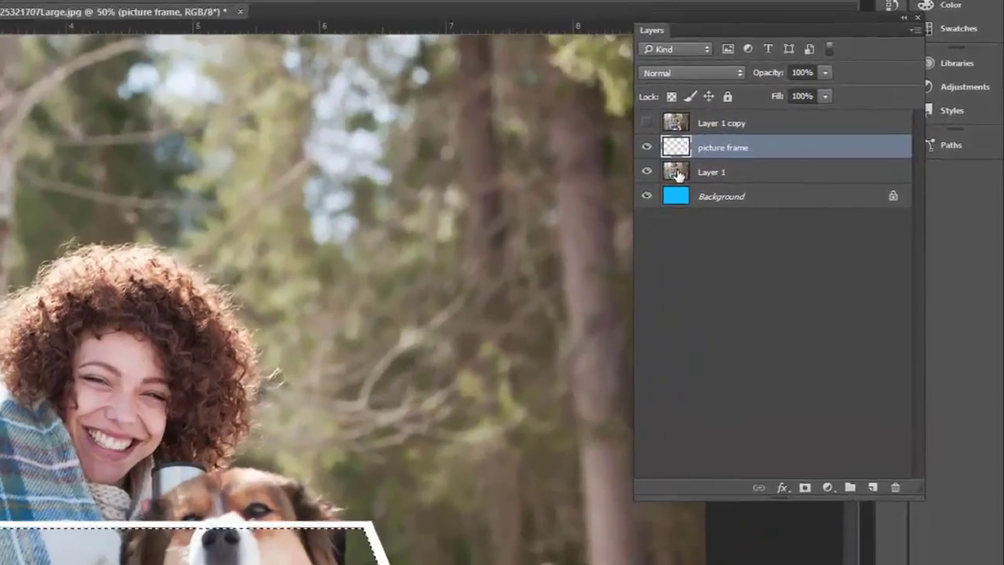
- Add a layer mask to Layer 1 from the selection so the photo shows only inside the frame
{"action": "left_click", "coordinate": [799, 154]}
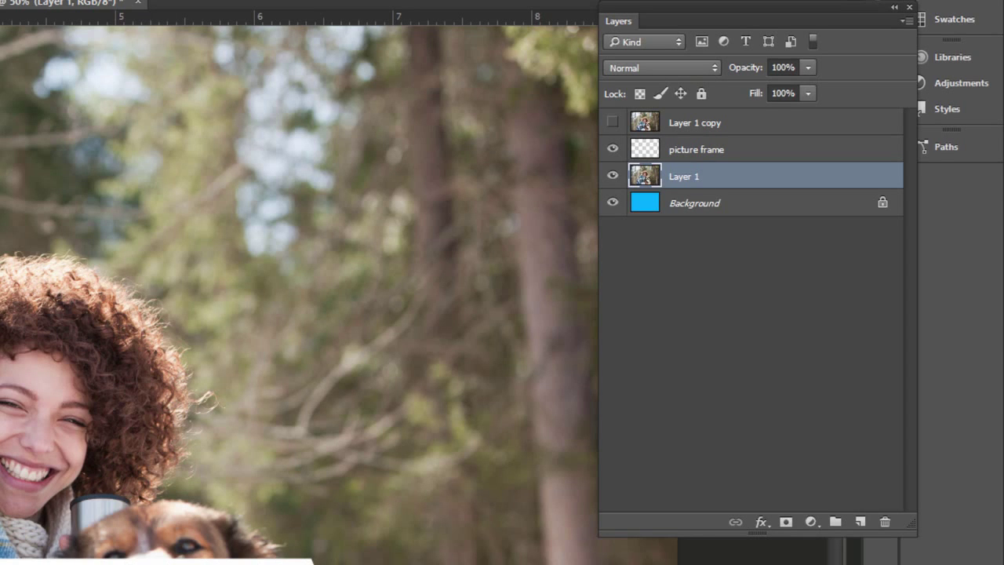
{"action": "left_click", "coordinate": [785, 521]}
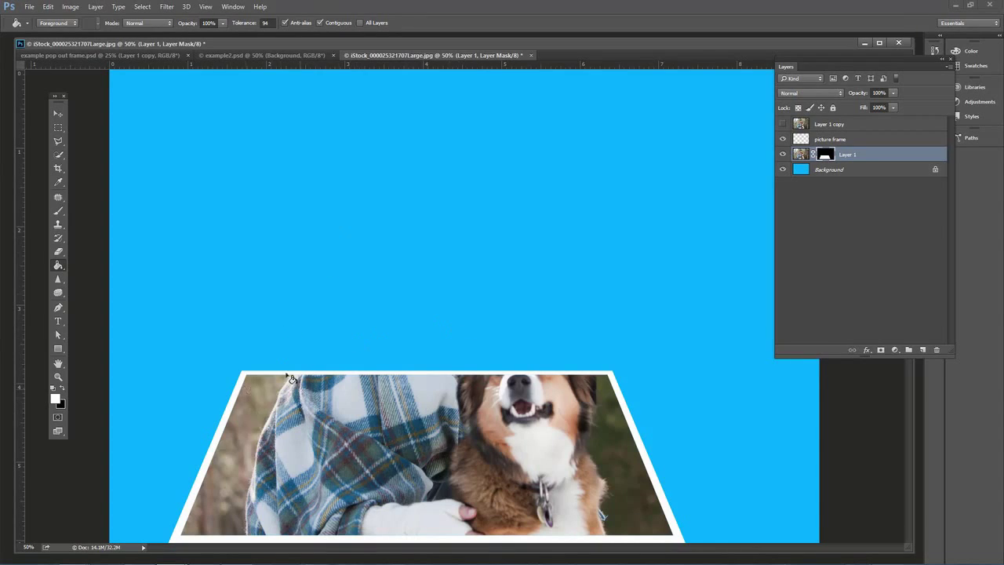
{"action": "left_click", "coordinate": [58, 211]}
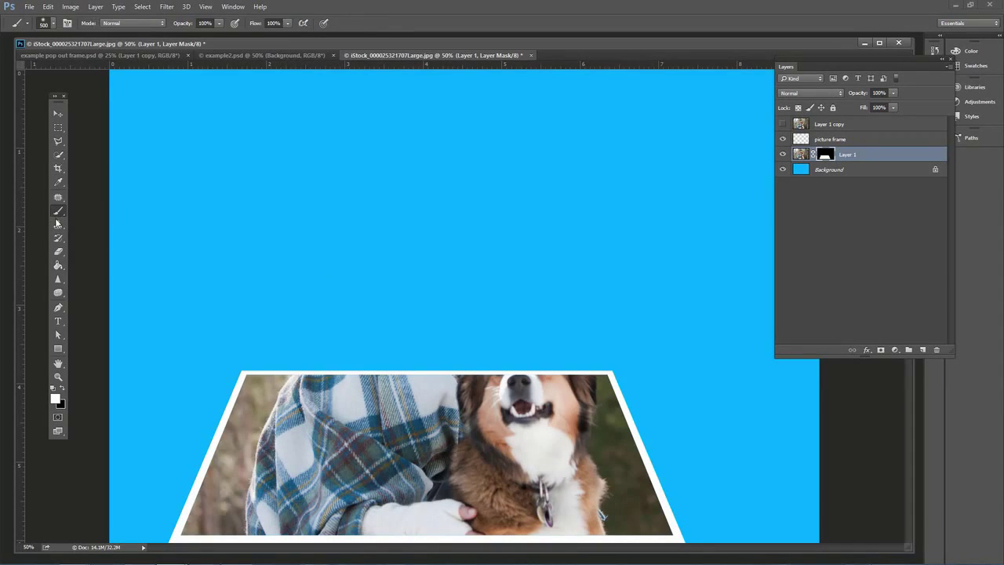
{"action": "left_click", "coordinate": [62, 389]}
{"action": "left_click", "coordinate": [61, 387]}
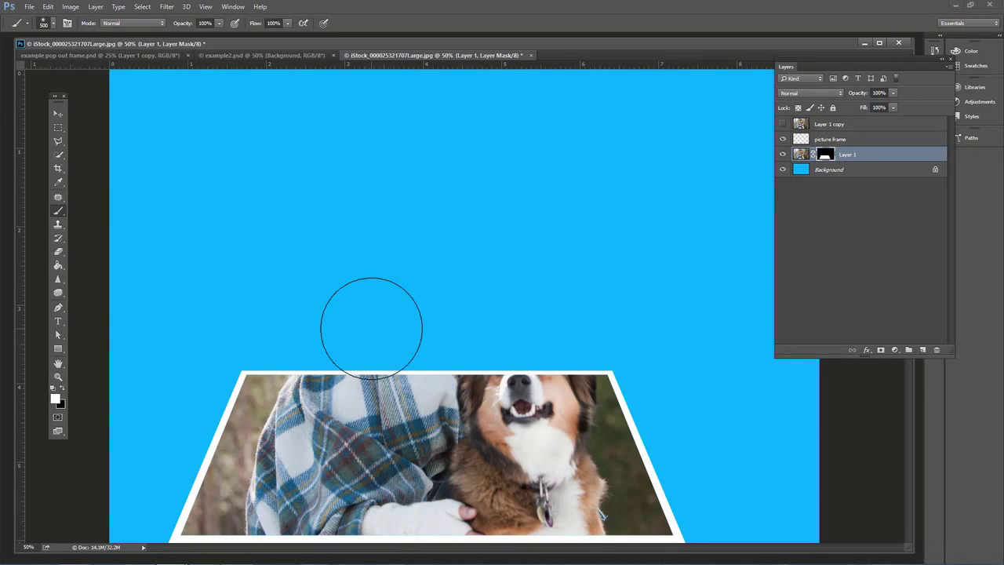
{"action": "mouse_move", "coordinate": [369, 321]}
{"action": "left_mouse_down"}
{"action": "mouse_move", "coordinate": [399, 307]}
{"action": "mouse_move", "coordinate": [453, 231]}
{"action": "mouse_move", "coordinate": [528, 264]}
{"action": "mouse_move", "coordinate": [534, 435]}
{"action": "left_mouse_up"}
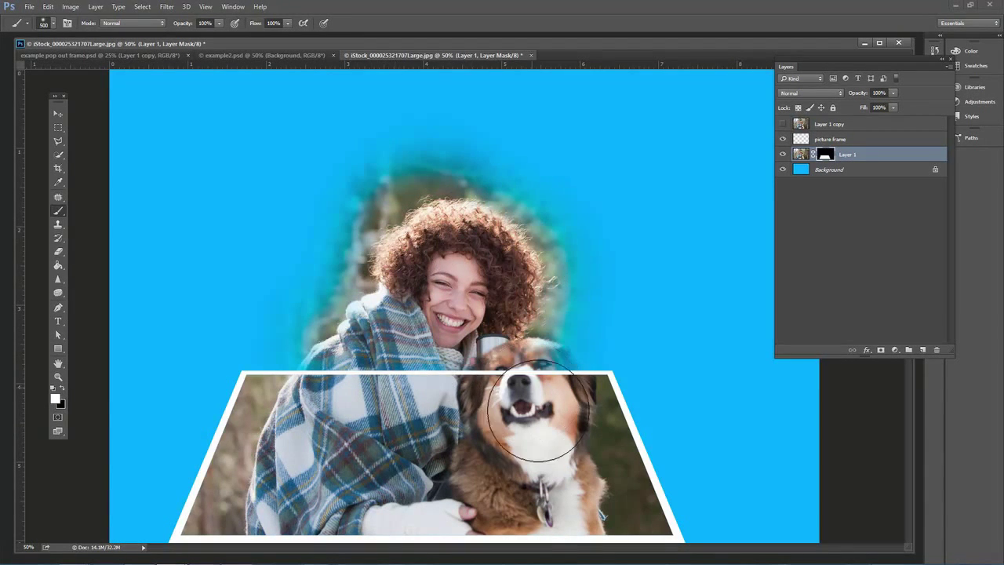
{"action": "mouse_move", "coordinate": [402, 383]}
{"action": "left_mouse_down"}
{"action": "mouse_move", "coordinate": [483, 282]}
{"action": "mouse_move", "coordinate": [541, 361]}
{"action": "mouse_move", "coordinate": [431, 341]}
{"action": "mouse_move", "coordinate": [427, 399]}
{"action": "left_mouse_up"}
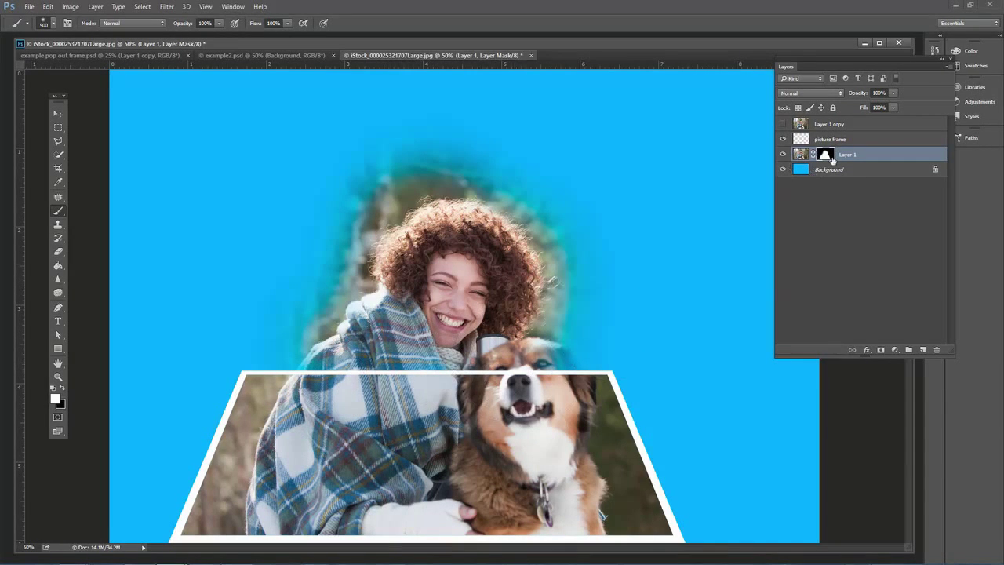
{"action": "left_click", "coordinate": [48, 7]}
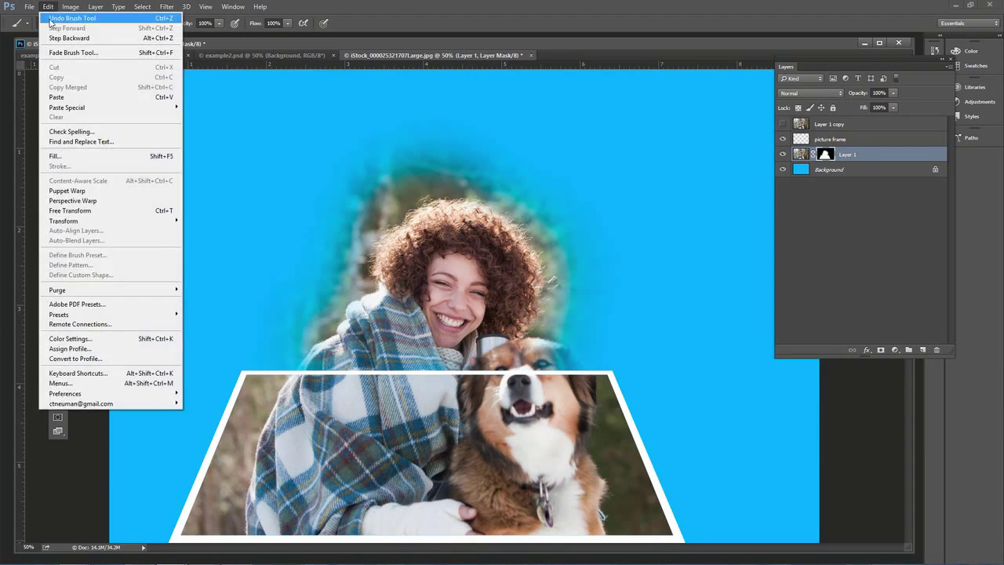
{"action": "left_click", "coordinate": [63, 16]}
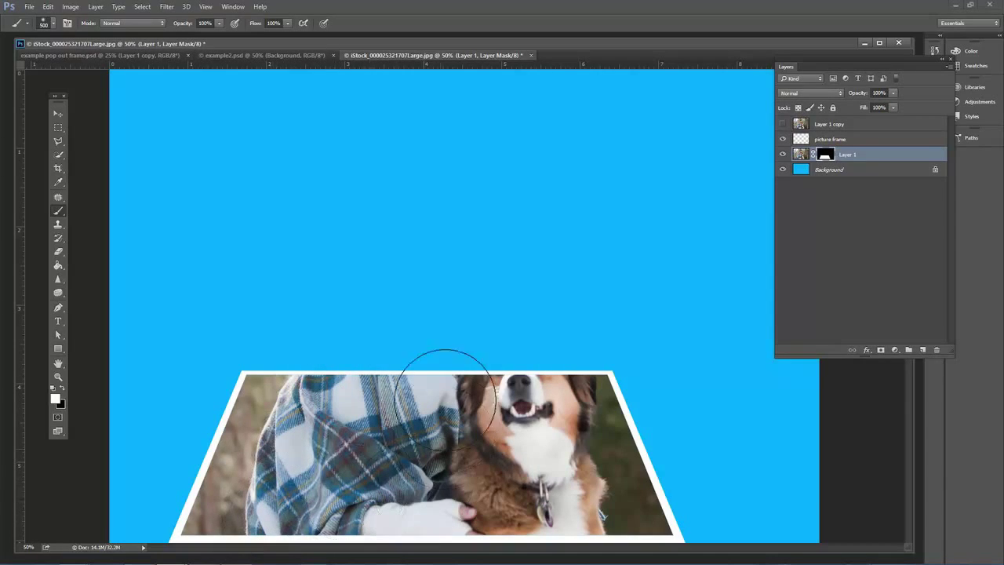
{"action": "left_click", "coordinate": [58, 378]}
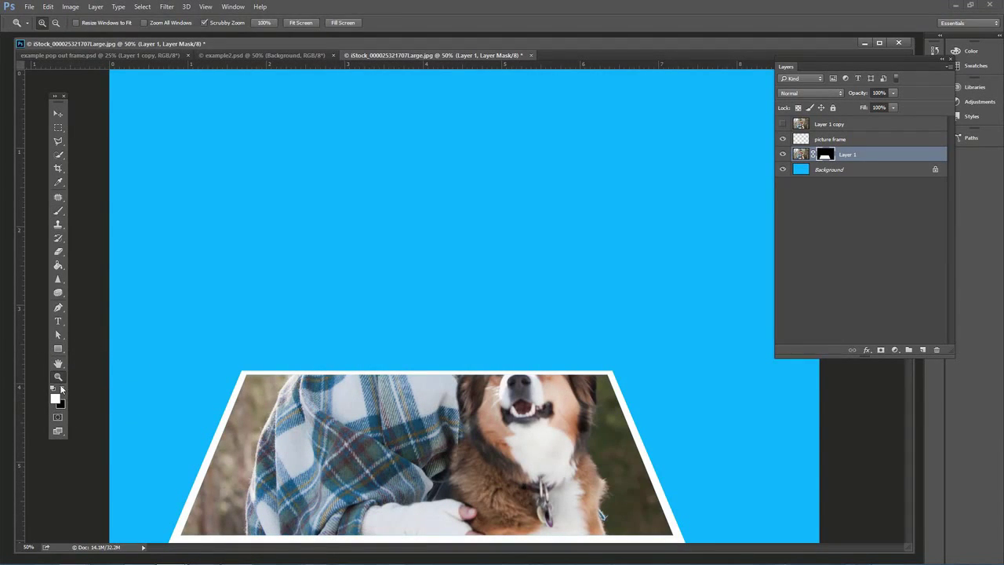
{"action": "left_click", "coordinate": [63, 387]}
{"action": "left_click", "coordinate": [60, 128]}
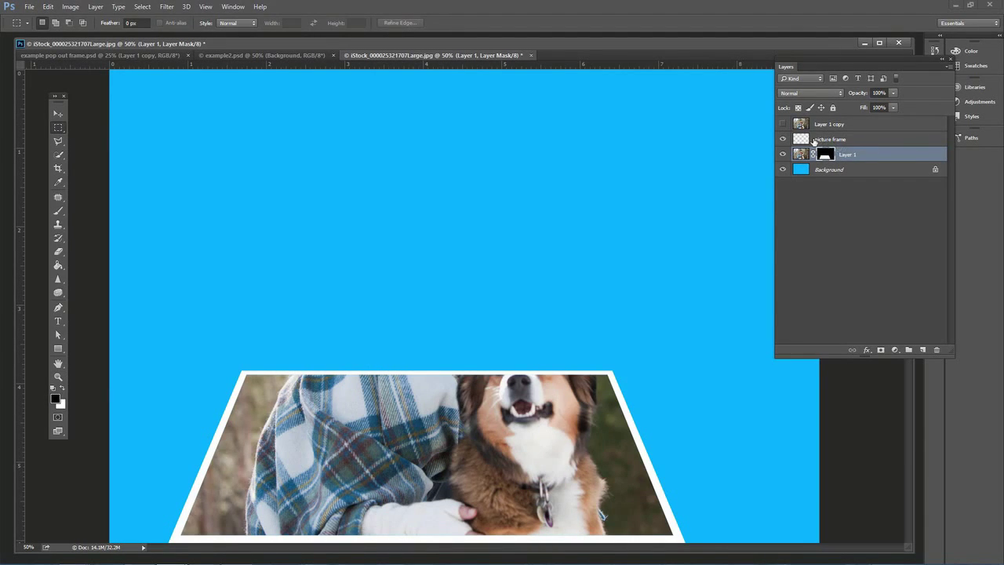
- Select Layer 1 copy and turn its visibility back on to show the full forest photo
{"action": "left_click", "coordinate": [815, 141]}
{"action": "left_click", "coordinate": [824, 127]}
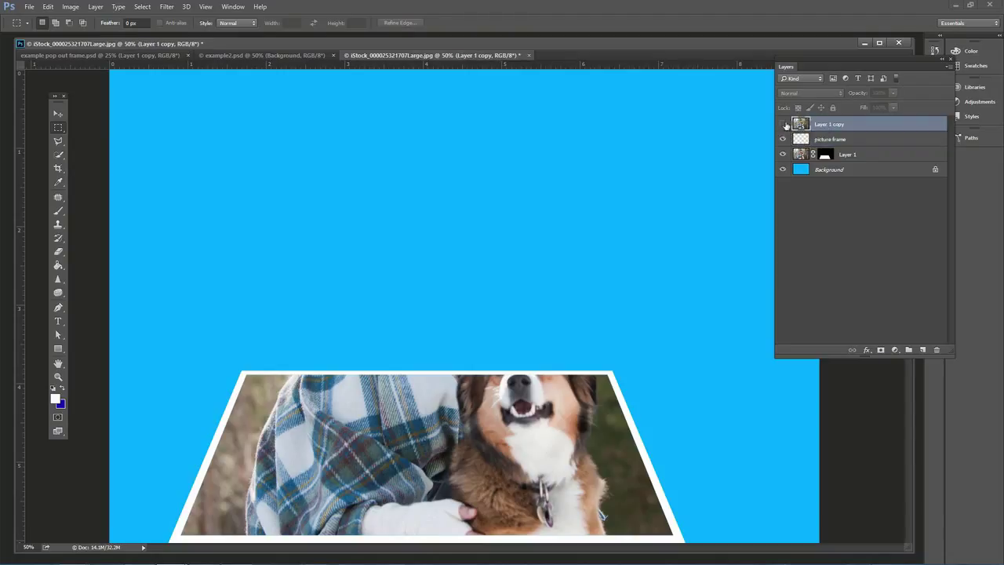
{"action": "left_click", "coordinate": [783, 126]}
{"action": "left_click", "coordinate": [781, 126]}
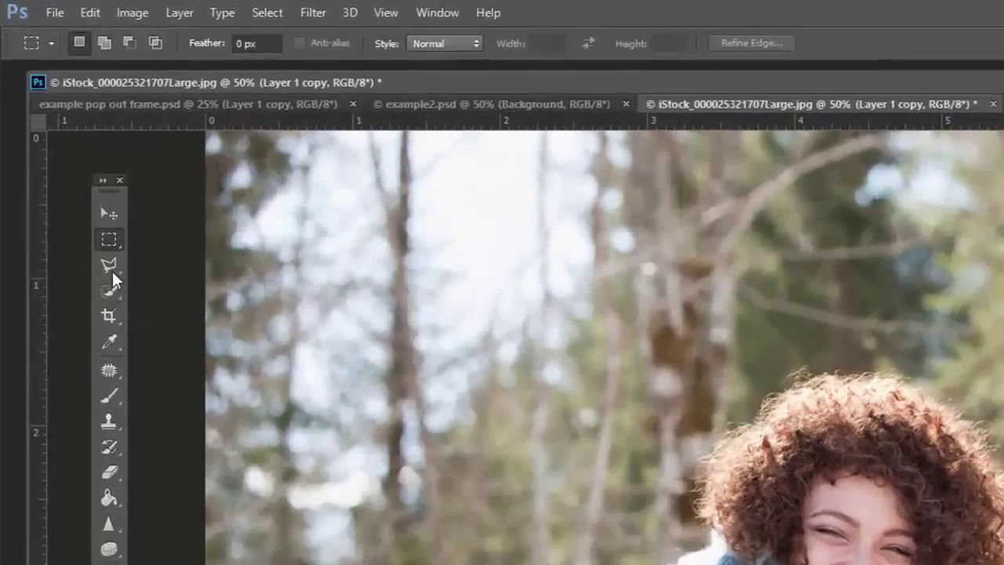
{"action": "left_click", "coordinate": [59, 155]}
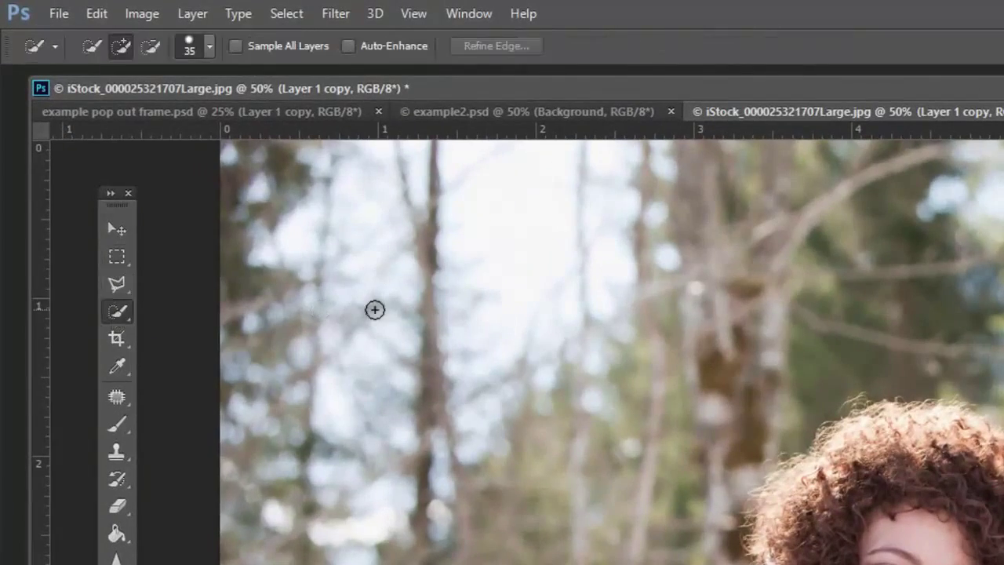
- Use Quick Selection to select the woman's hair, scarf, the dog's face and chest, and the plaid scarf
{"action": "left_click", "coordinate": [118, 313]}
{"action": "left_click", "coordinate": [205, 308]}
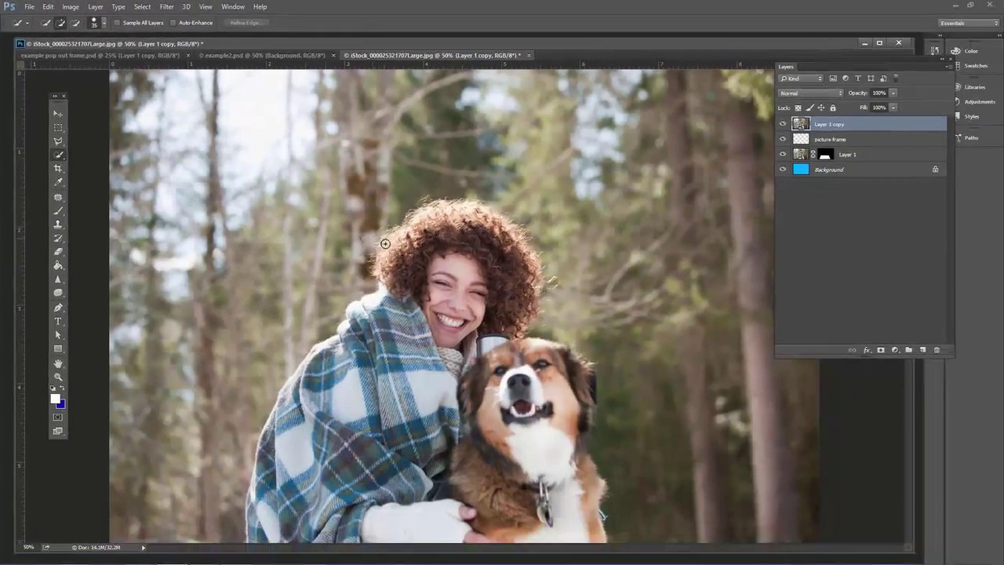
{"action": "mouse_move", "coordinate": [385, 243]}
{"action": "left_mouse_down"}
{"action": "mouse_move", "coordinate": [477, 216]}
{"action": "mouse_move", "coordinate": [529, 278]}
{"action": "left_mouse_up"}
{"action": "mouse_move", "coordinate": [430, 298]}
{"action": "left_mouse_down"}
{"action": "mouse_move", "coordinate": [405, 323]}
{"action": "mouse_move", "coordinate": [373, 305]}
{"action": "mouse_move", "coordinate": [315, 366]}
{"action": "mouse_move", "coordinate": [404, 327]}
{"action": "mouse_move", "coordinate": [430, 366]}
{"action": "mouse_move", "coordinate": [473, 349]}
{"action": "mouse_move", "coordinate": [555, 354]}
{"action": "mouse_move", "coordinate": [588, 375]}
{"action": "mouse_move", "coordinate": [581, 365]}
{"action": "mouse_move", "coordinate": [570, 386]}
{"action": "left_mouse_up"}
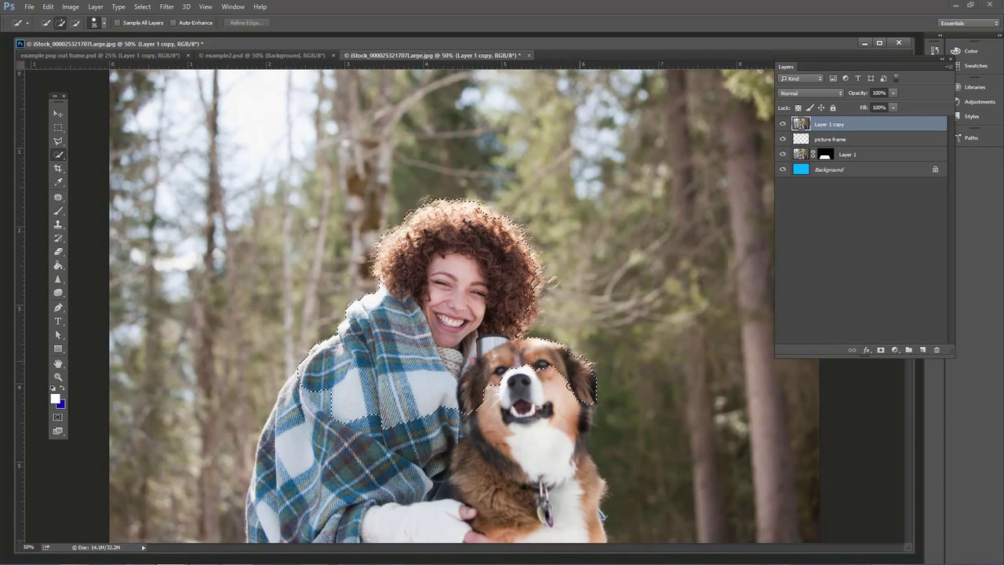
{"action": "mouse_move", "coordinate": [492, 374]}
{"action": "left_mouse_down"}
{"action": "mouse_move", "coordinate": [486, 401]}
{"action": "mouse_move", "coordinate": [565, 416]}
{"action": "mouse_move", "coordinate": [567, 446]}
{"action": "mouse_move", "coordinate": [583, 403]}
{"action": "mouse_move", "coordinate": [538, 431]}
{"action": "mouse_move", "coordinate": [403, 430]}
{"action": "left_mouse_up"}
{"action": "left_click_drag", "start_coordinate": [332, 428], "coordinate": [286, 424]}
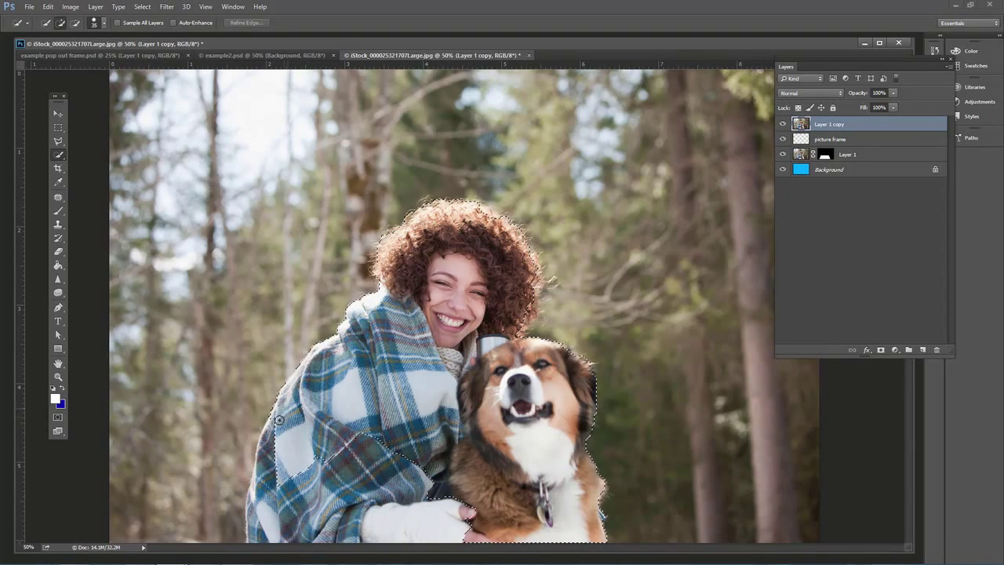
- Subtract stray areas with Alt and add the lower blanket up to the glove edge
{"action": "left_click", "coordinate": [103, 24]}
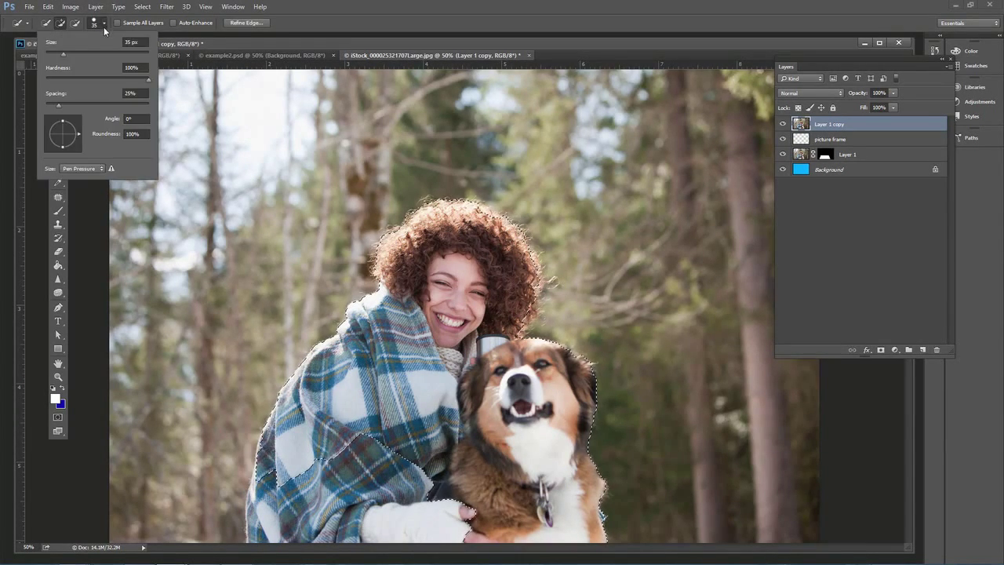
{"action": "left_click", "coordinate": [103, 24]}
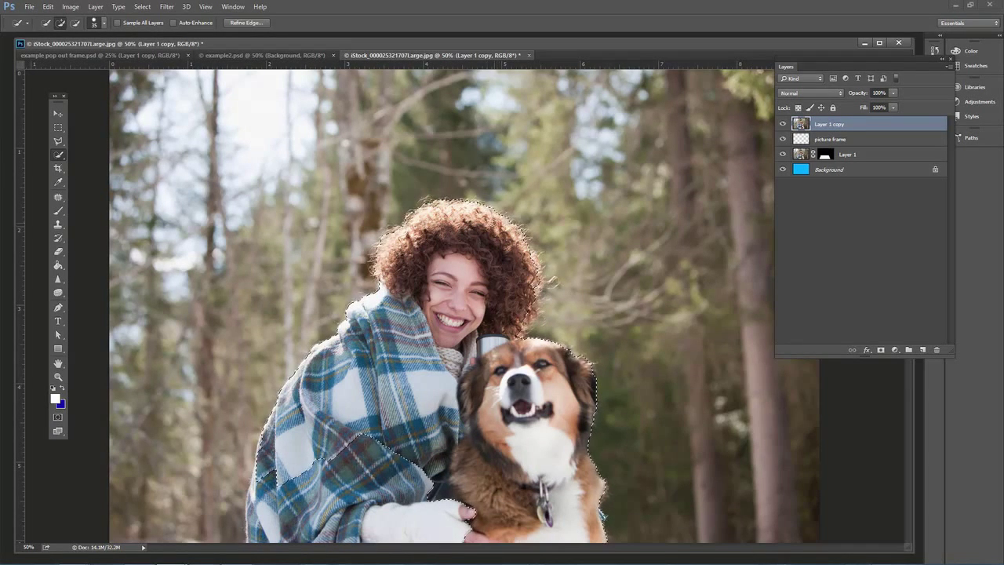
{"action": "key", "text": "alt"}
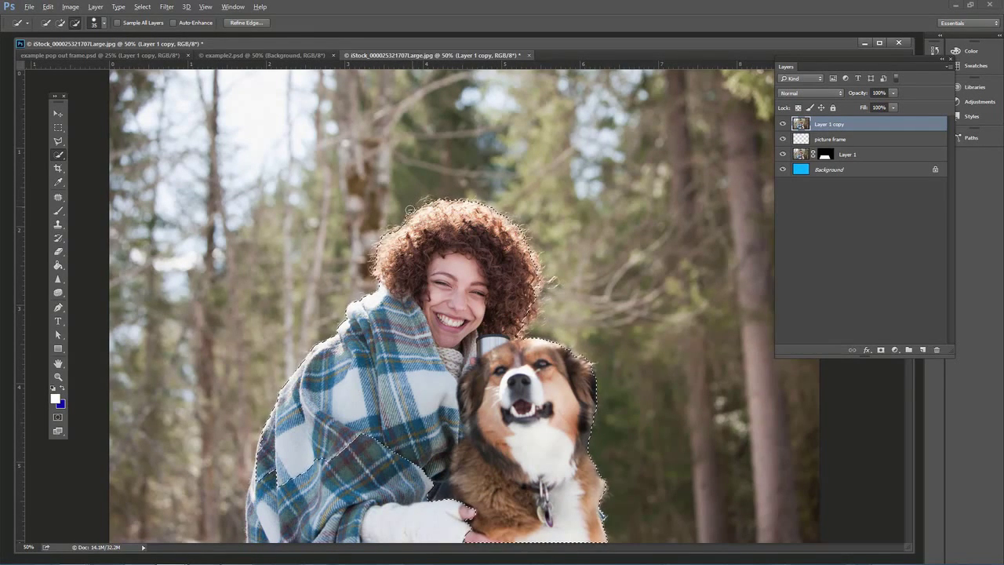
{"action": "key", "text": "alt"}
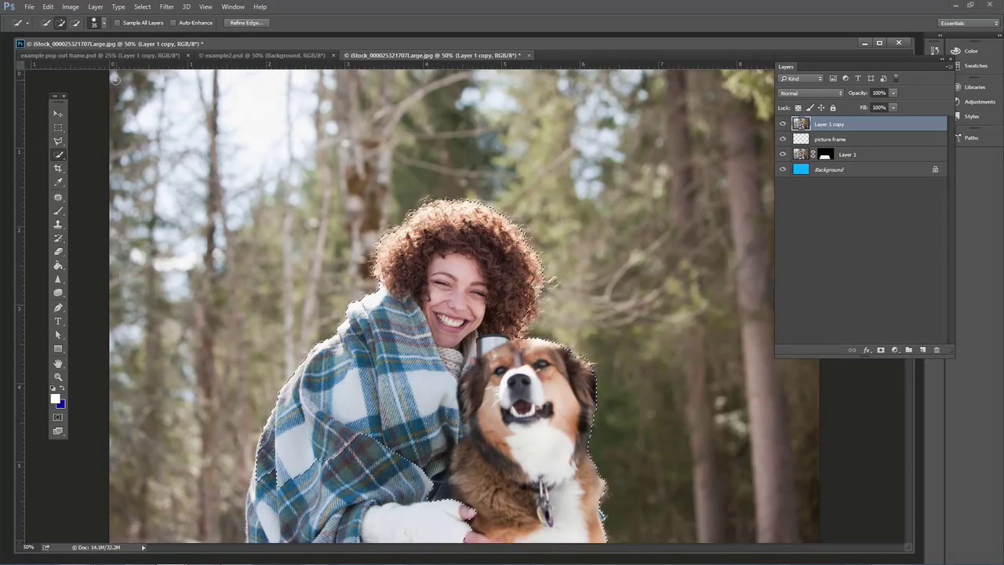
{"action": "left_click", "coordinate": [75, 22]}
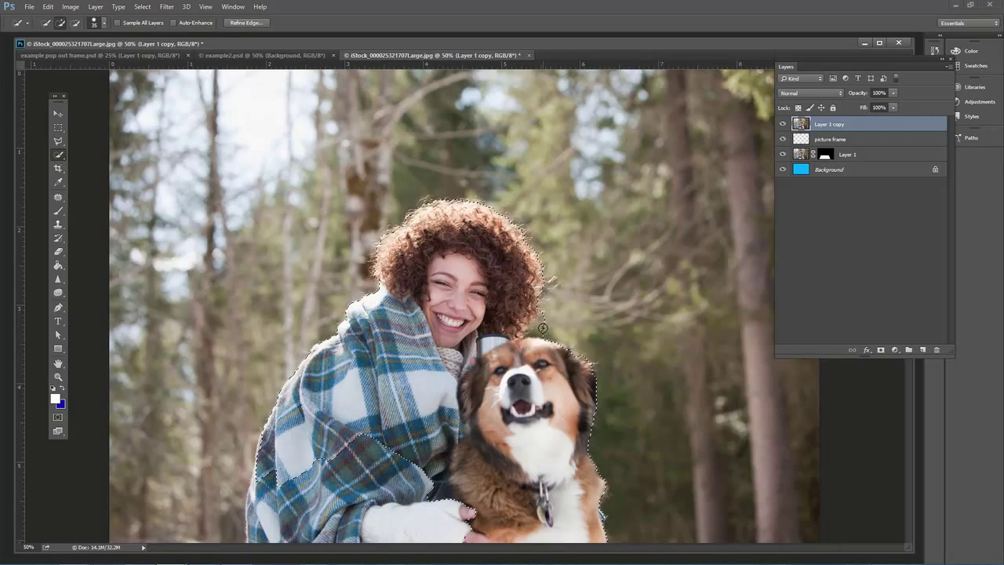
{"action": "key", "text": "alt"}
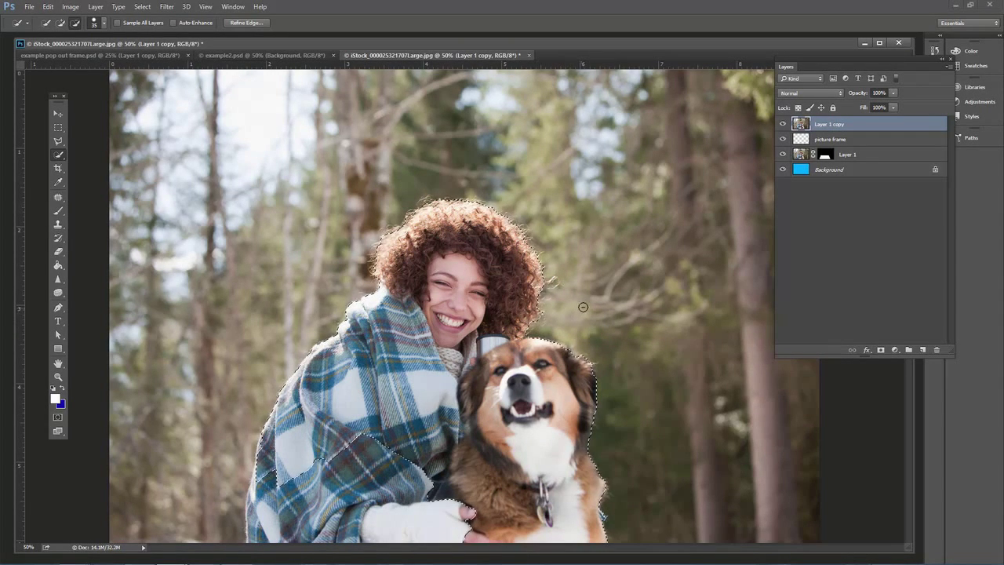
{"action": "key", "text": "alt"}
{"action": "mouse_move", "coordinate": [407, 482]}
{"action": "left_mouse_down"}
{"action": "mouse_move", "coordinate": [378, 468]}
{"action": "mouse_move", "coordinate": [338, 486]}
{"action": "mouse_move", "coordinate": [376, 513]}
{"action": "left_mouse_up"}
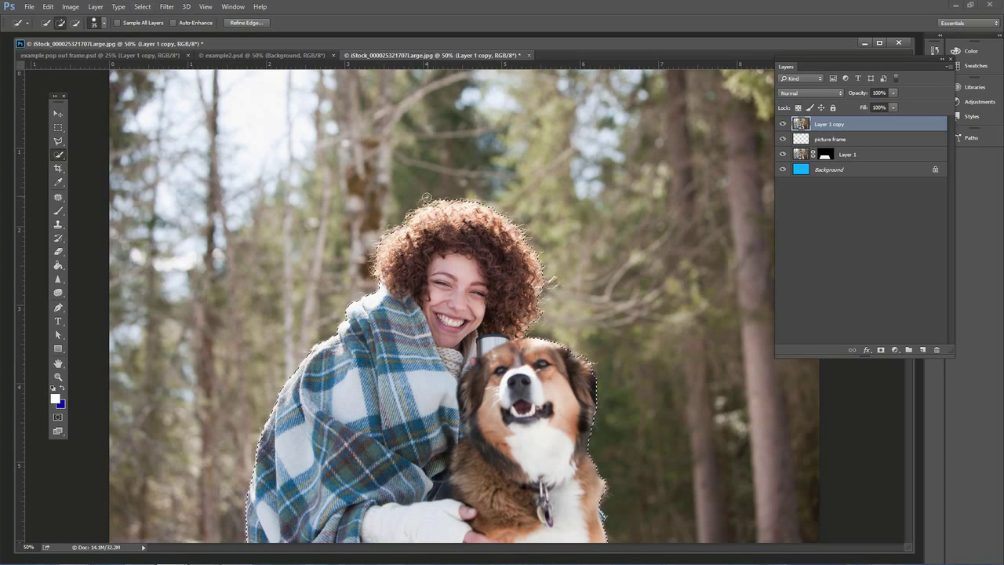
- Open Refine Edge, enable Smart Radius with the Refine Radius brush, and set Radius to 2.6 px
{"action": "left_click", "coordinate": [149, 9]}
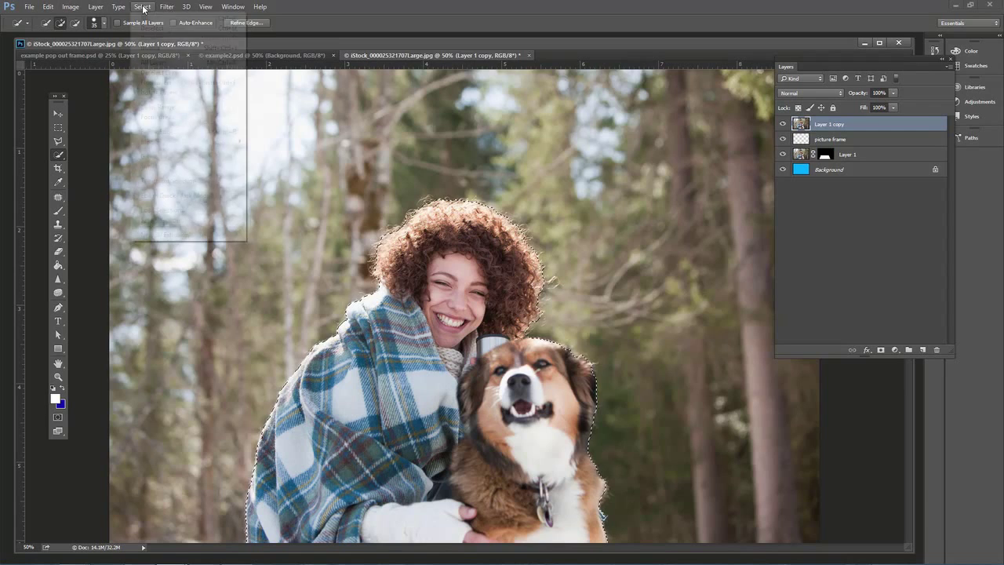
{"action": "left_click", "coordinate": [166, 131]}
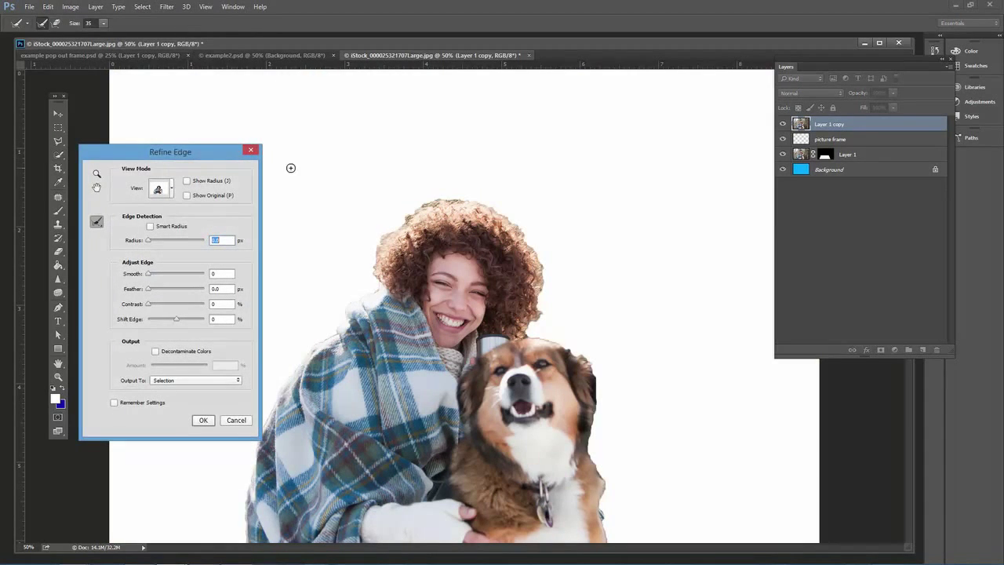
{"action": "left_click", "coordinate": [150, 226]}
{"action": "left_click", "coordinate": [95, 224]}
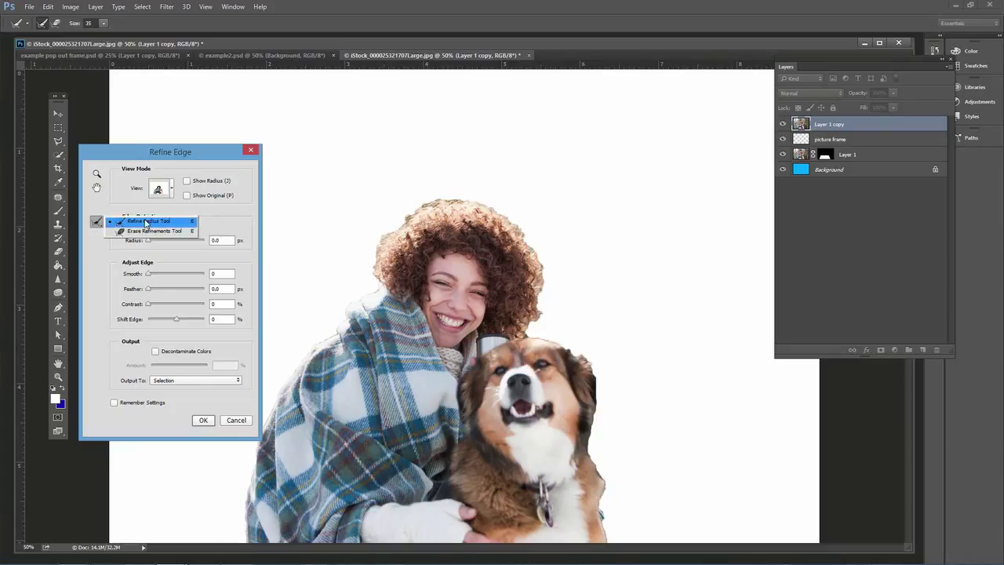
{"action": "left_click", "coordinate": [144, 225]}
{"action": "left_click_drag", "start_coordinate": [149, 242], "coordinate": [157, 244]}
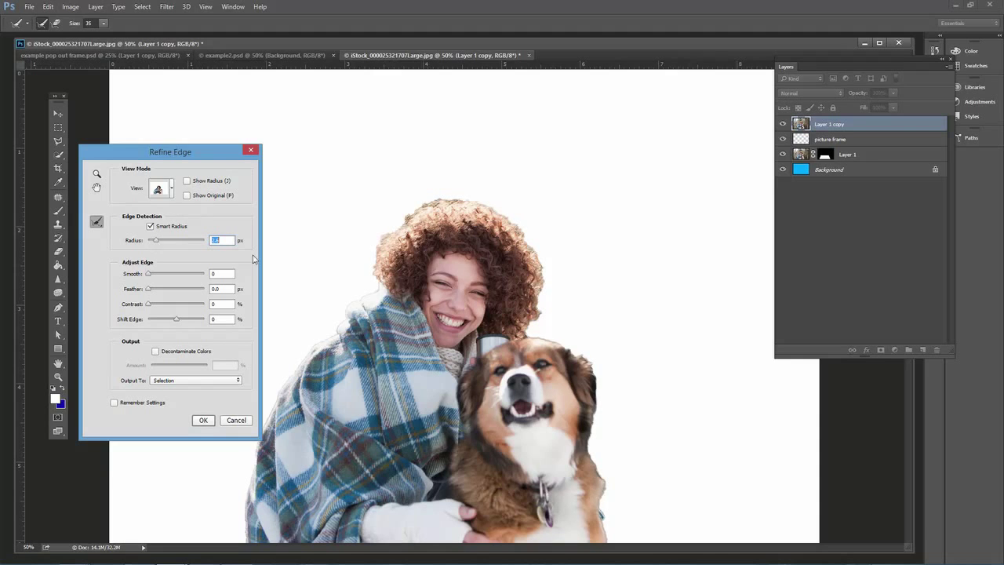
{"action": "key", "text": "alt"}
{"action": "left_click", "coordinate": [387, 225], "text": "alt"}
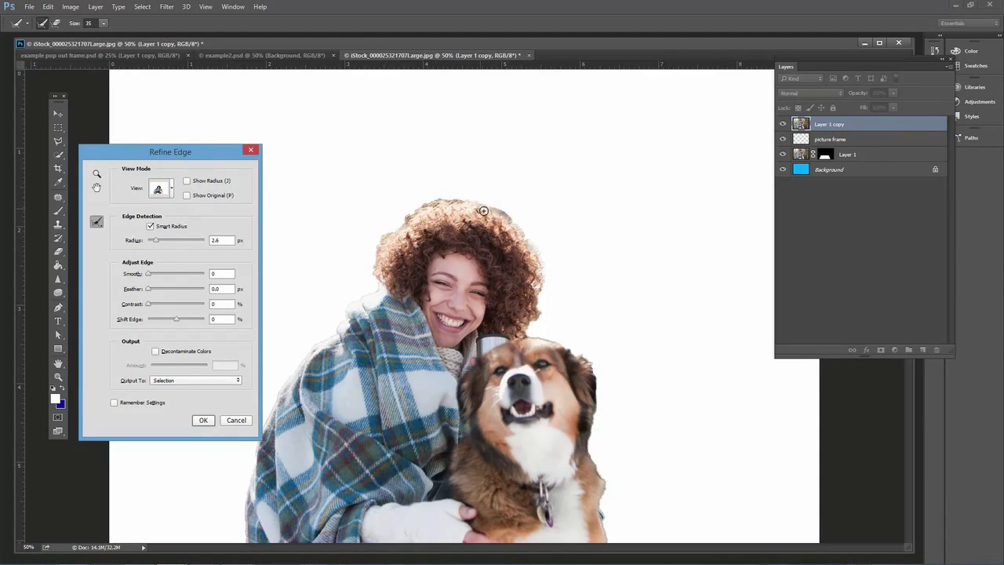
- Refine the top, left and right edges of the curly hair and apply the refinement
{"action": "mouse_move", "coordinate": [483, 210]}
{"action": "left_mouse_down"}
{"action": "mouse_move", "coordinate": [428, 202]}
{"action": "mouse_move", "coordinate": [384, 237]}
{"action": "mouse_move", "coordinate": [383, 283]}
{"action": "left_mouse_up"}
{"action": "mouse_move", "coordinate": [538, 307]}
{"action": "left_mouse_down"}
{"action": "mouse_move", "coordinate": [536, 275]}
{"action": "mouse_move", "coordinate": [527, 319]}
{"action": "left_mouse_up"}
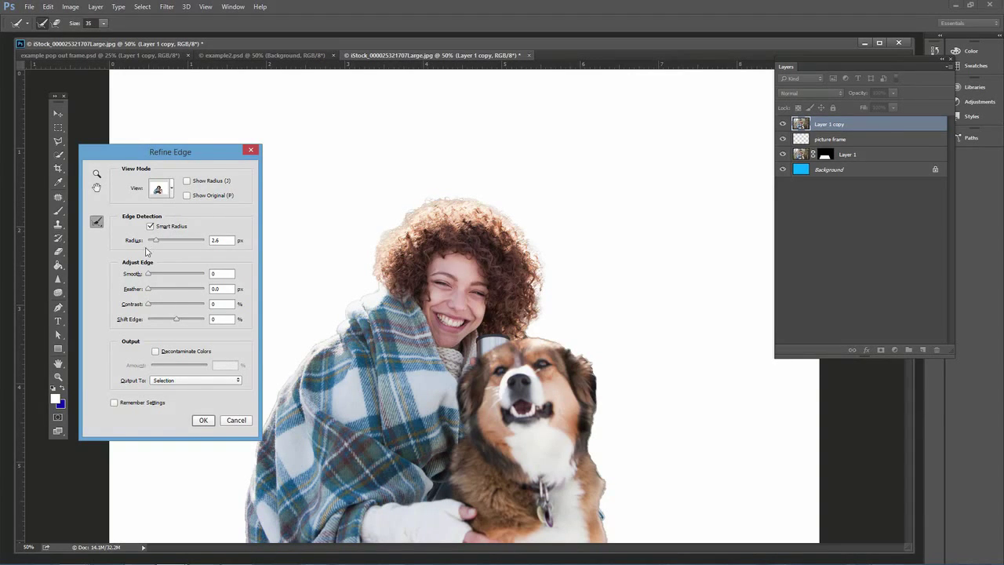
{"action": "mouse_move", "coordinate": [156, 242]}
{"action": "left_mouse_down"}
{"action": "mouse_move", "coordinate": [173, 242]}
{"action": "mouse_move", "coordinate": [156, 245]}
{"action": "left_mouse_up"}
{"action": "left_click", "coordinate": [202, 420]}
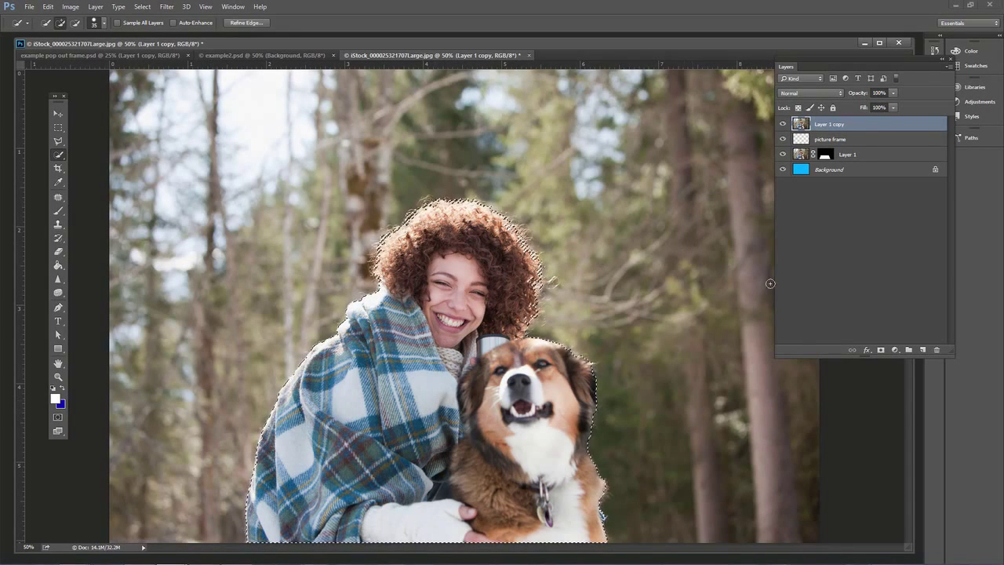
- Add a layer mask to Layer 1 copy and set the Brush tool to size 60
{"action": "left_click", "coordinate": [880, 349]}
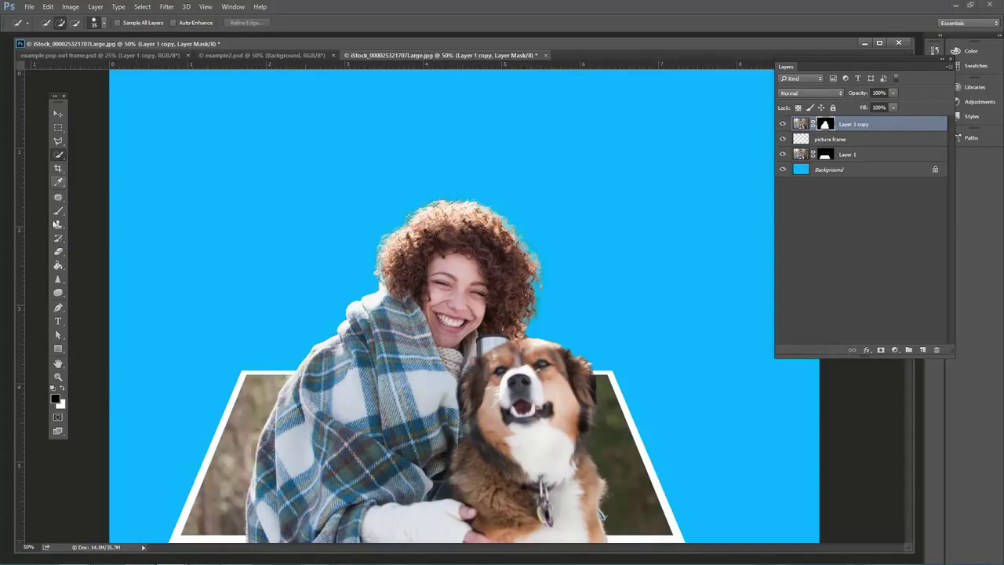
{"action": "left_click", "coordinate": [66, 212]}
{"action": "key", "text": "bracketleft"}
{"action": "key", "text": "bracketleft"}
{"action": "key", "text": "bracketleft"}
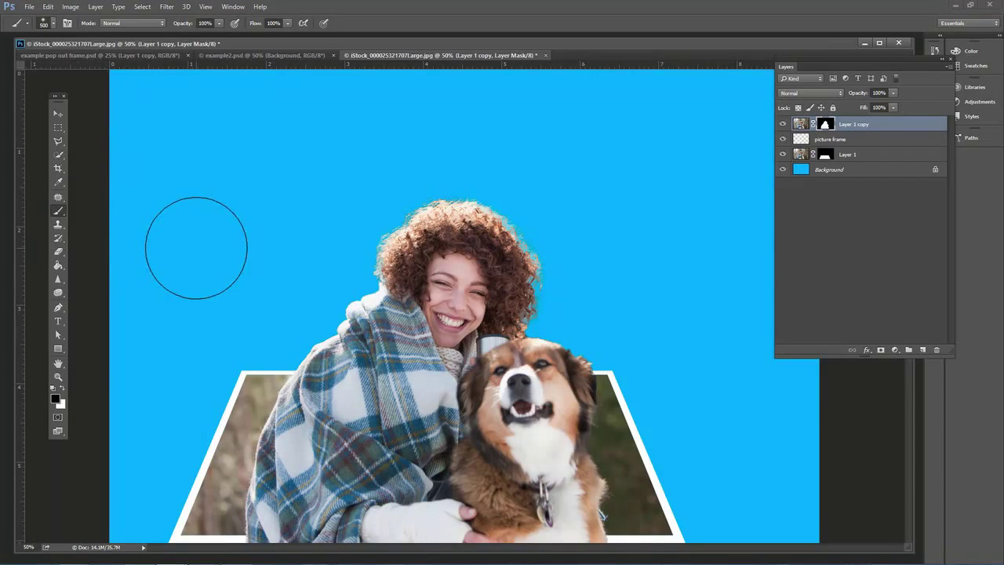
{"action": "key", "text": "bracketleft"}
{"action": "key", "text": "bracketleft"}
{"action": "key", "text": "bracketleft"}
{"action": "key", "text": "bracketleft"}
{"action": "key", "text": "bracketleft"}
{"action": "key", "text": "bracketleft"}
{"action": "key", "text": "bracketleft"}
{"action": "key", "text": "bracketleft"}
{"action": "key", "text": "bracketleft"}
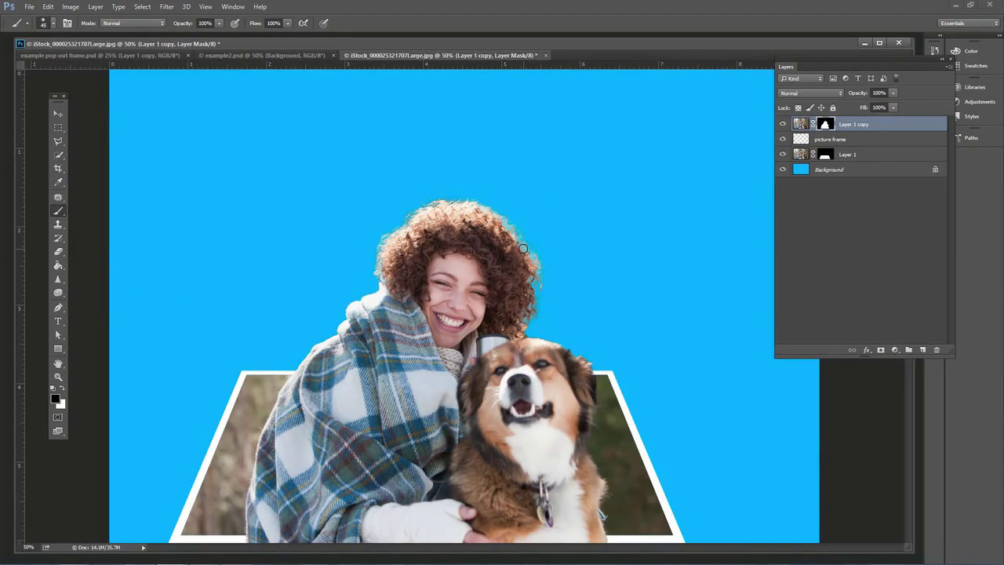
- Touch up the mask along the top, right and left hair edges, then zoom out
{"action": "mouse_move", "coordinate": [522, 248]}
{"action": "left_mouse_down"}
{"action": "mouse_move", "coordinate": [532, 245]}
{"action": "mouse_move", "coordinate": [486, 203]}
{"action": "mouse_move", "coordinate": [443, 196]}
{"action": "mouse_move", "coordinate": [378, 239]}
{"action": "mouse_move", "coordinate": [372, 271]}
{"action": "mouse_move", "coordinate": [383, 277]}
{"action": "left_mouse_up"}
{"action": "mouse_move", "coordinate": [544, 277]}
{"action": "left_mouse_down"}
{"action": "mouse_move", "coordinate": [538, 287]}
{"action": "mouse_move", "coordinate": [525, 218]}
{"action": "left_mouse_up"}
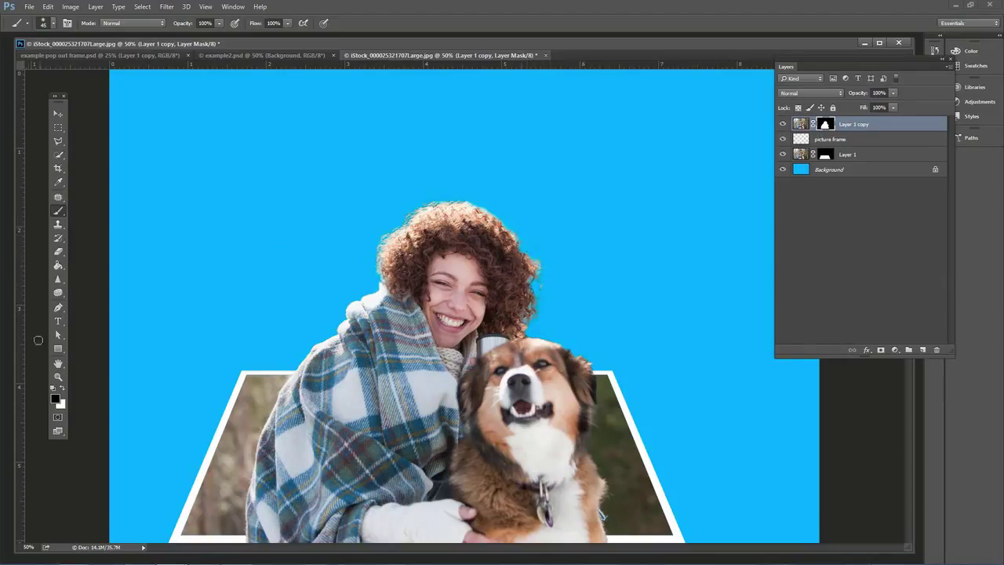
{"action": "left_click", "coordinate": [63, 388]}
{"action": "key", "text": "ctrl+minus"}
{"action": "key", "text": "ctrl+minus"}
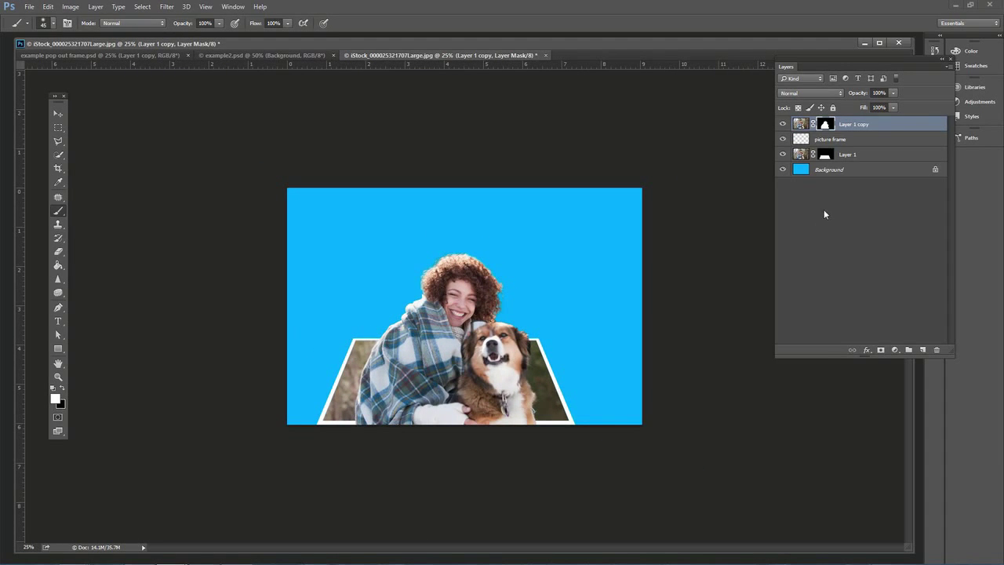
- Check example2.psd for reference, then try marquee strips along the canvas bottom
{"action": "left_click", "coordinate": [307, 57]}
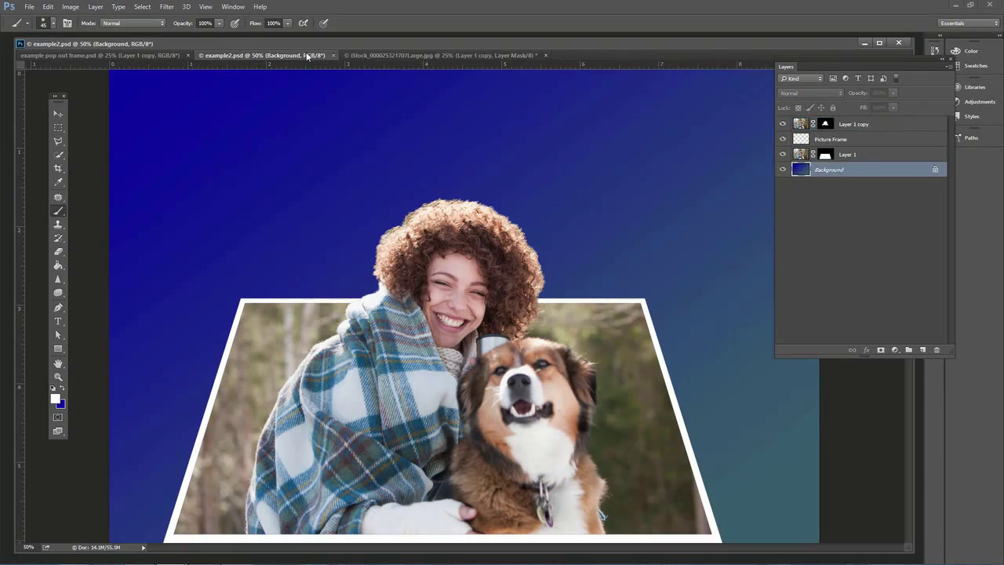
{"action": "left_click", "coordinate": [372, 57]}
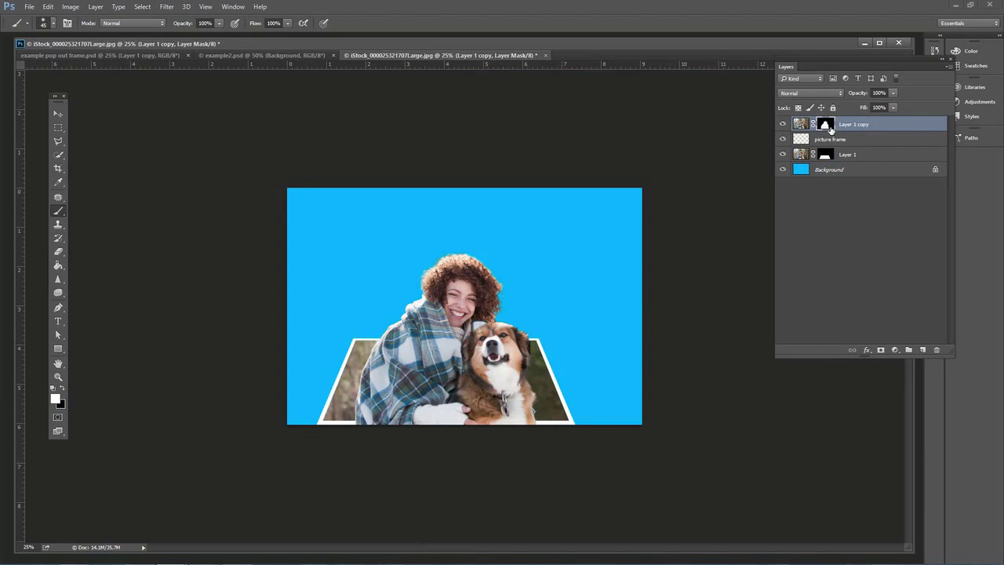
{"action": "left_click", "coordinate": [57, 127]}
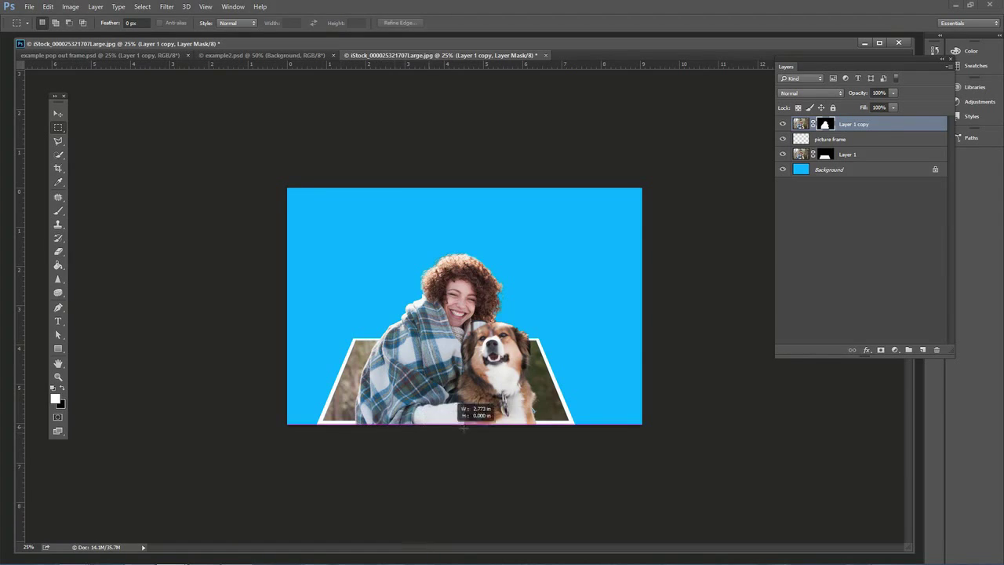
{"action": "left_click_drag", "start_coordinate": [537, 422], "coordinate": [557, 421]}
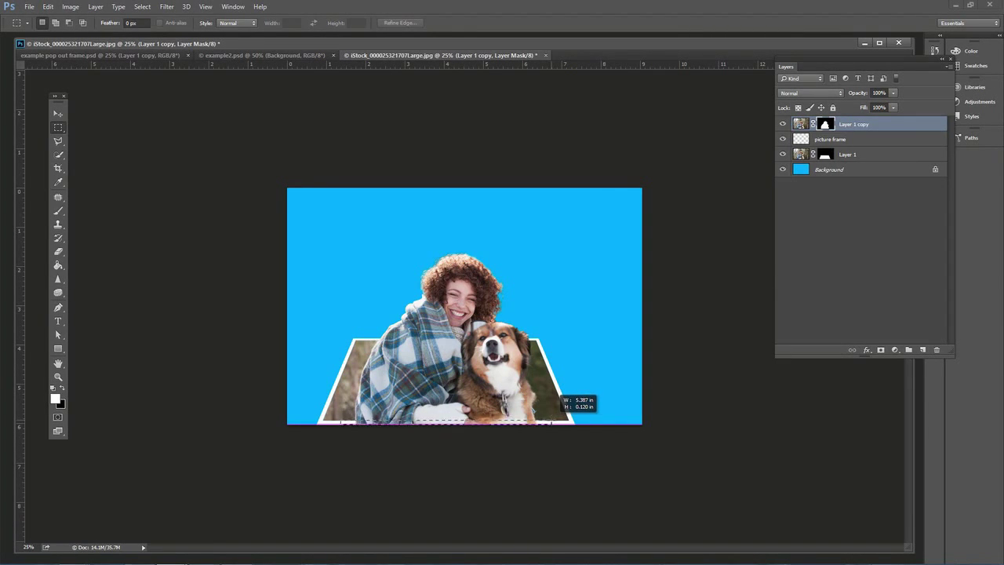
{"action": "left_click_drag", "start_coordinate": [559, 421], "coordinate": [560, 421]}
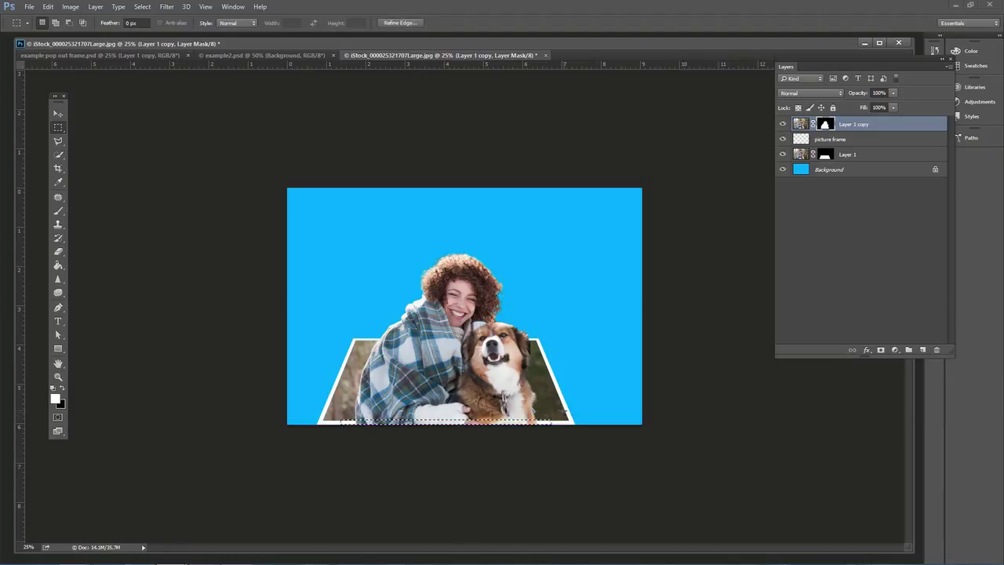
{"action": "left_click", "coordinate": [537, 442]}
{"action": "left_click_drag", "start_coordinate": [296, 405], "coordinate": [296, 405]}
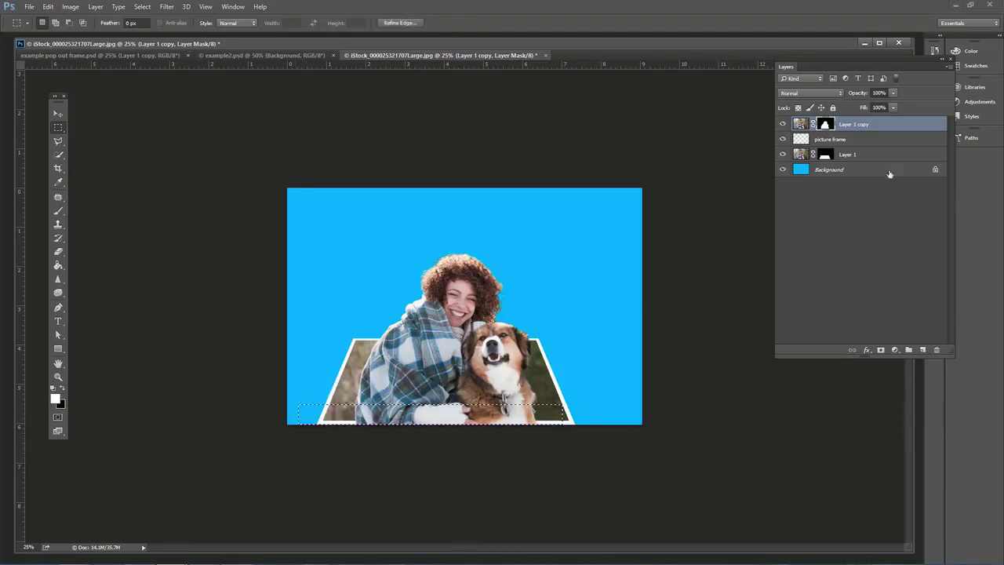
{"action": "left_click", "coordinate": [336, 453]}
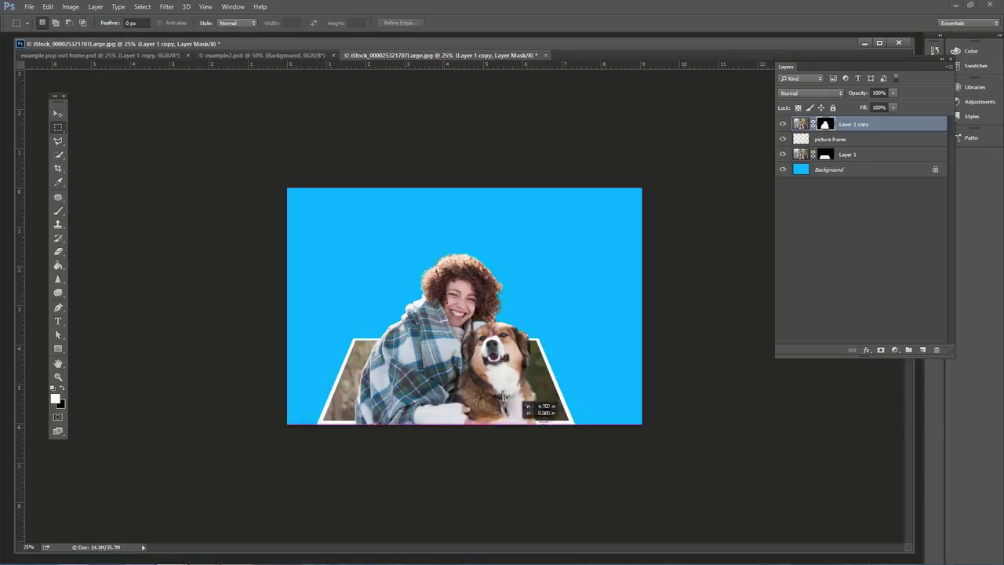
- Select the strip along the frame's bottom edge, fill the mask with black, and deselect
{"action": "left_click_drag", "start_coordinate": [555, 414], "coordinate": [327, 427]}
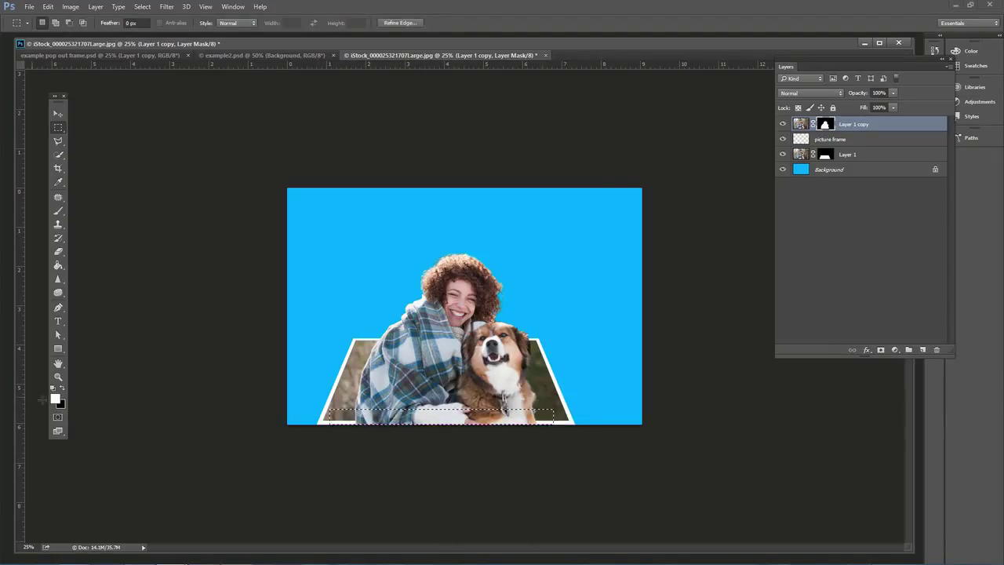
{"action": "left_click", "coordinate": [64, 387]}
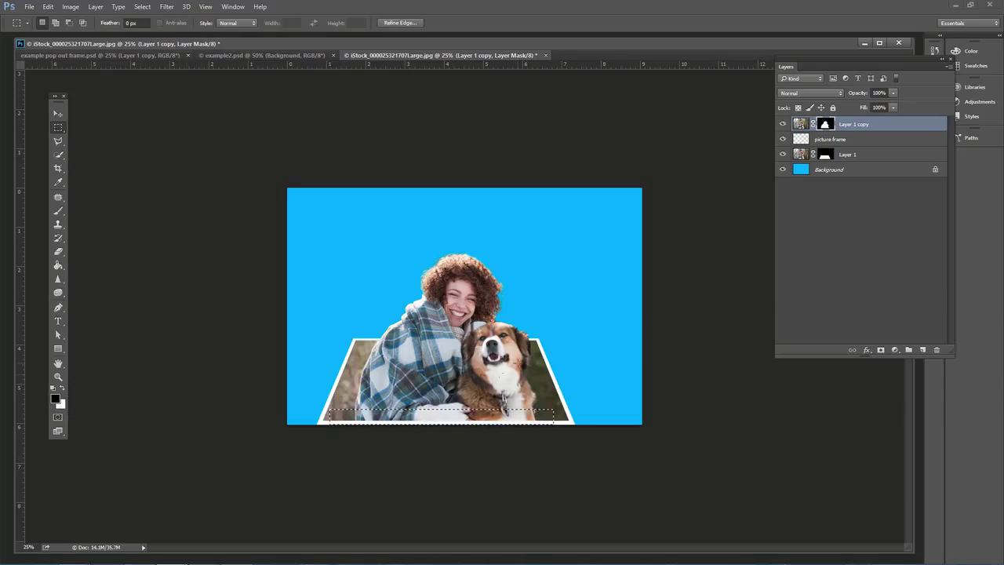
{"action": "key", "text": "ctrl+BackSpace"}
{"action": "key", "text": "ctrl+d"}
{"action": "left_click", "coordinate": [824, 124], "text": "alt"}
{"action": "left_click", "coordinate": [824, 124], "text": "alt"}
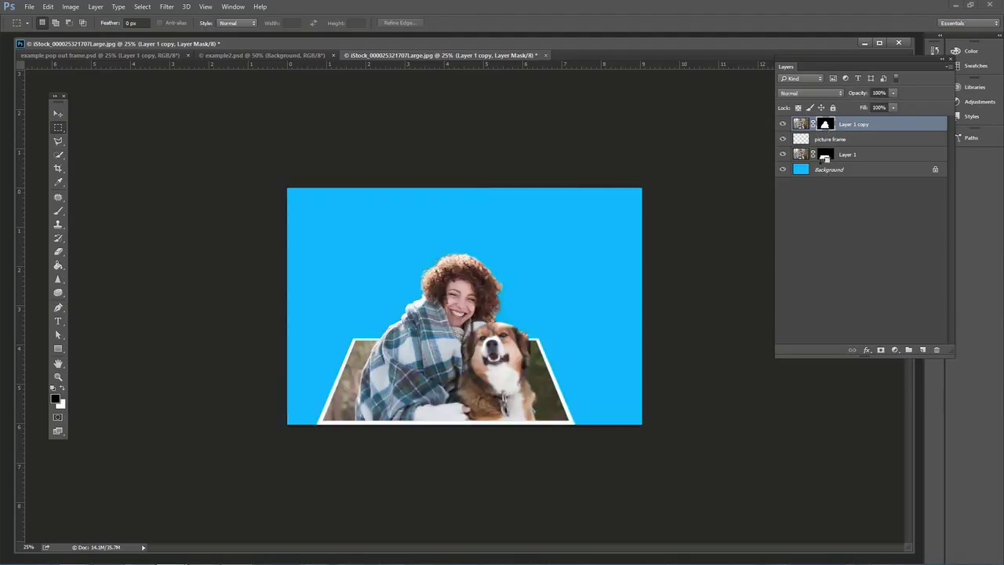
{"action": "left_click", "coordinate": [825, 154], "text": "alt"}
{"action": "left_click", "coordinate": [827, 156], "text": "alt"}
{"action": "left_click", "coordinate": [827, 131], "text": "alt"}
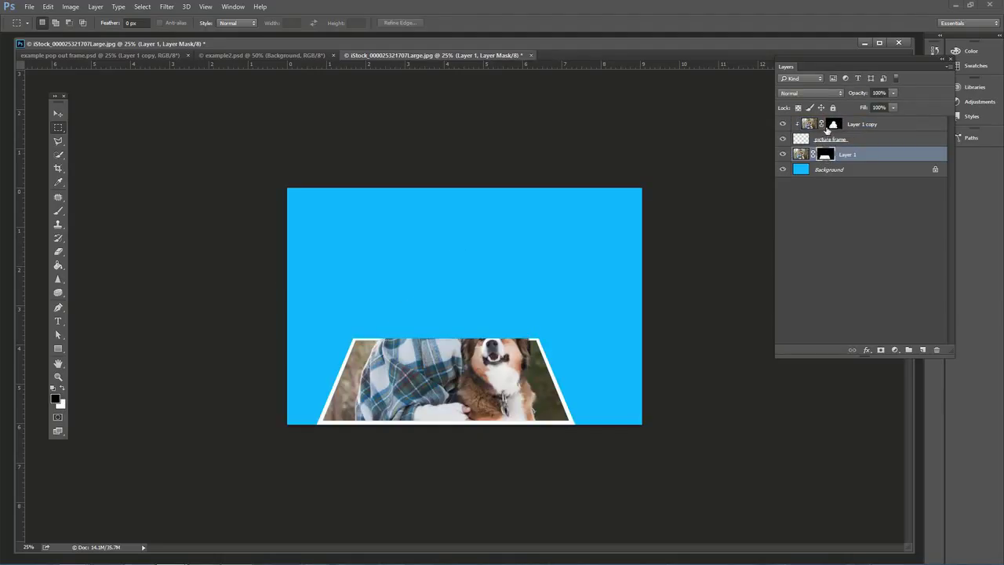
{"action": "left_click", "coordinate": [827, 131], "text": "alt"}
{"action": "left_click", "coordinate": [824, 124], "text": "alt"}
{"action": "left_click", "coordinate": [824, 124], "text": "alt"}
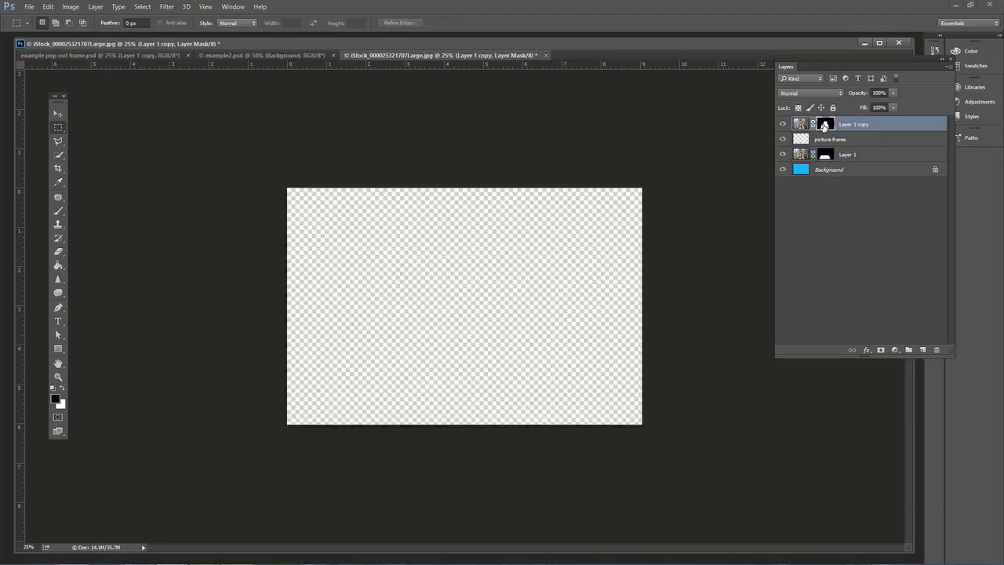
{"action": "left_click", "coordinate": [803, 140]}
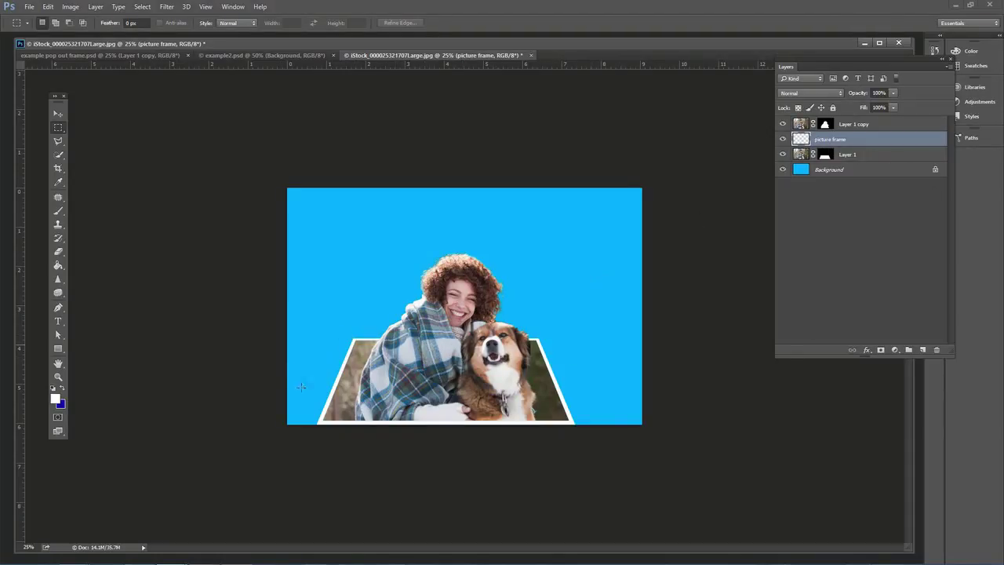
{"action": "left_click", "coordinate": [826, 155]}
{"action": "left_click", "coordinate": [823, 125]}
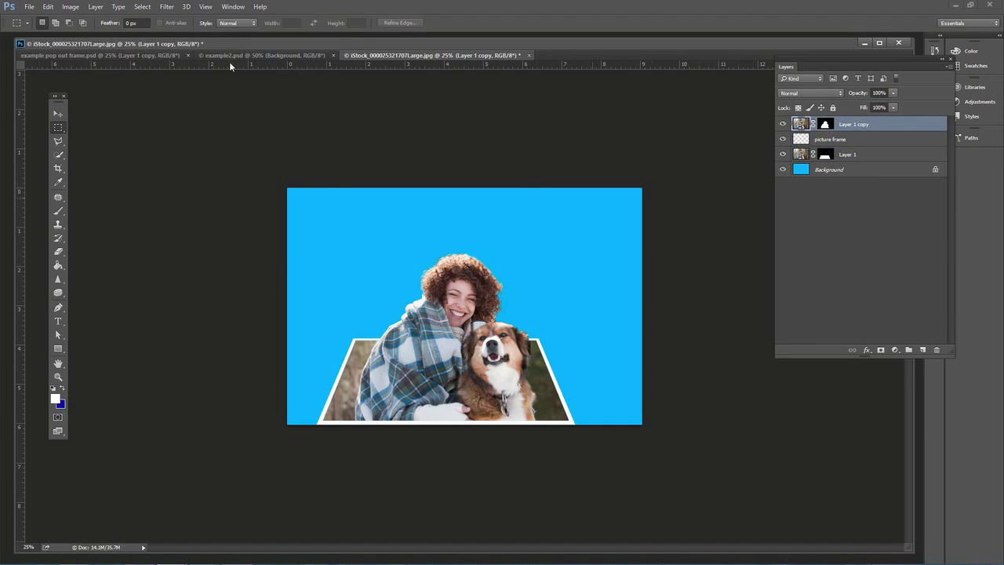
{"action": "left_click", "coordinate": [302, 55]}
{"action": "left_click", "coordinate": [172, 56]}
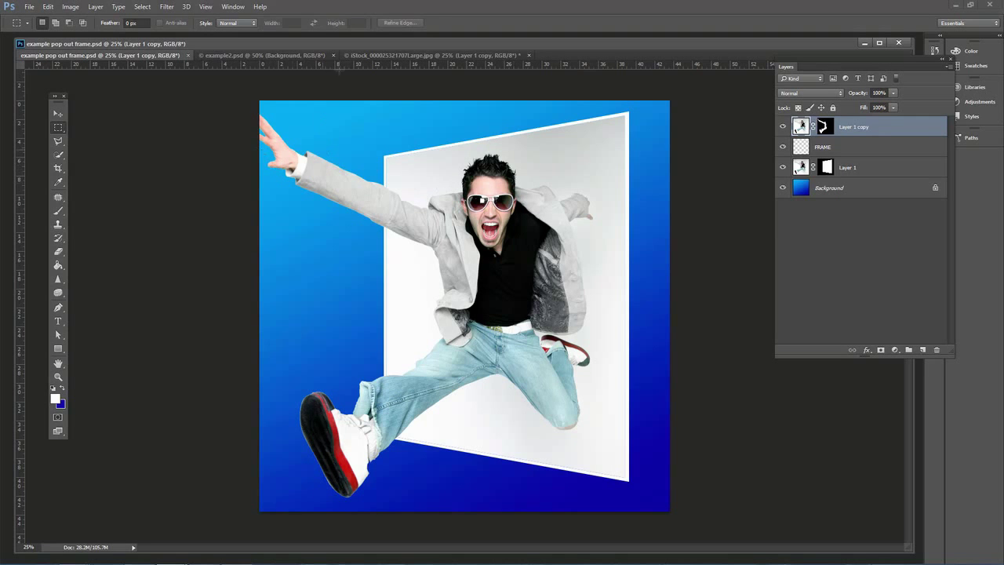
{"action": "left_click", "coordinate": [362, 56]}
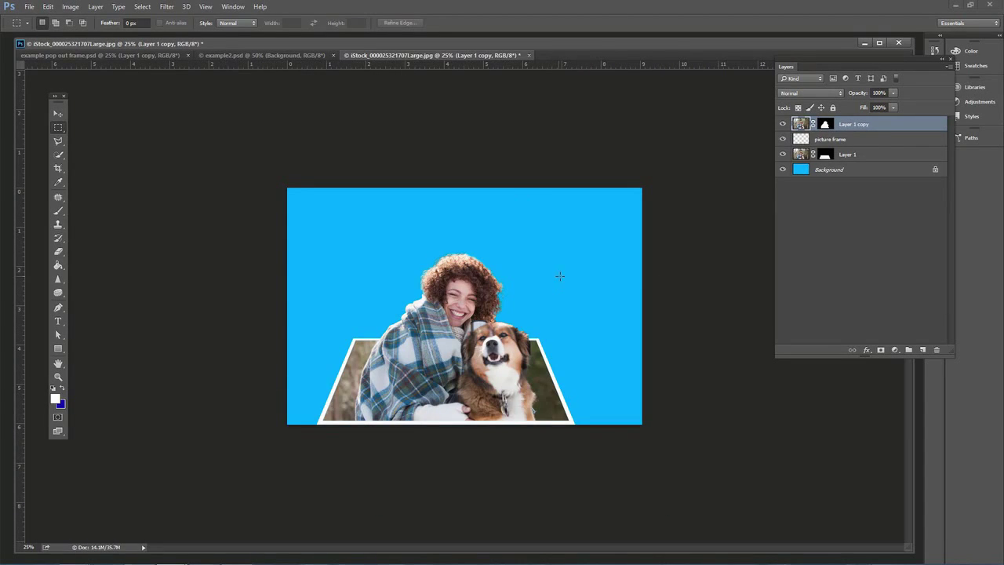